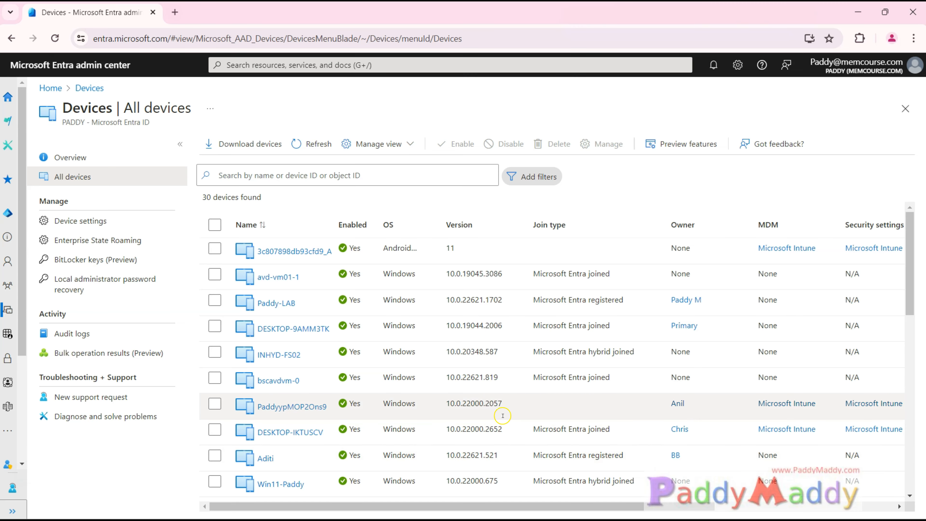
# Look through the all devices list and widen its OS column to fit the full operating system names
pyautogui.scroll(-10, 496, 405)
pyautogui.scroll(10, 496, 408)
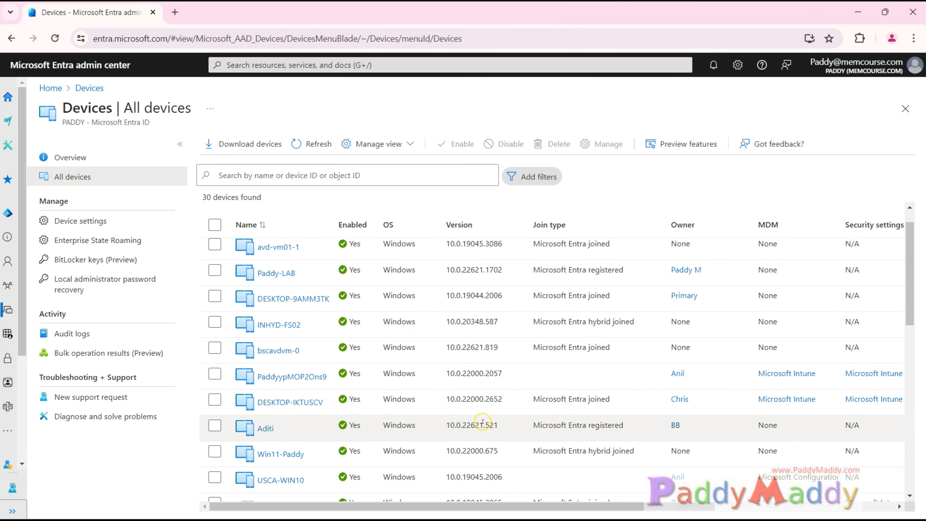
pyautogui.click(89, 178)
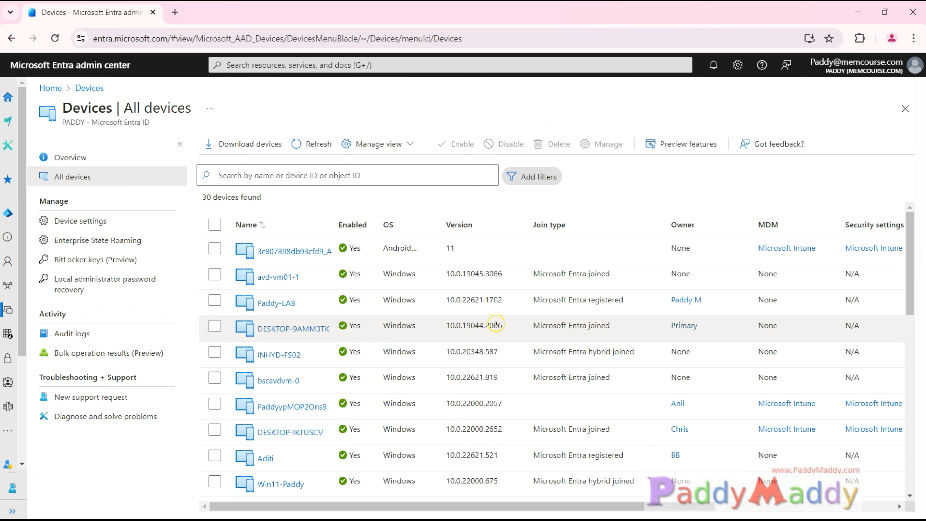
pyautogui.scroll(-10, 474, 328)
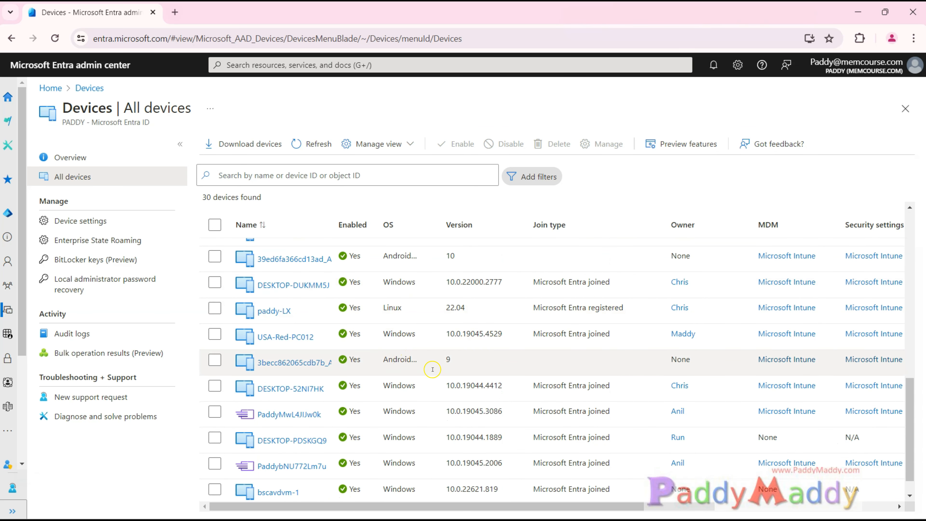
pyautogui.scroll(-1, 432, 369)
pyautogui.scroll(10, 403, 355)
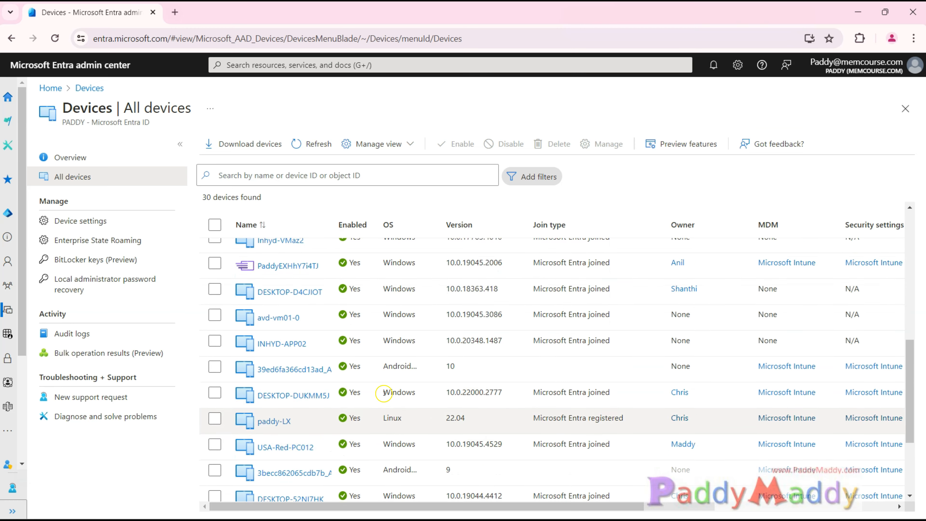
pyautogui.moveTo(438, 224); pyautogui.dragTo(490, 224)
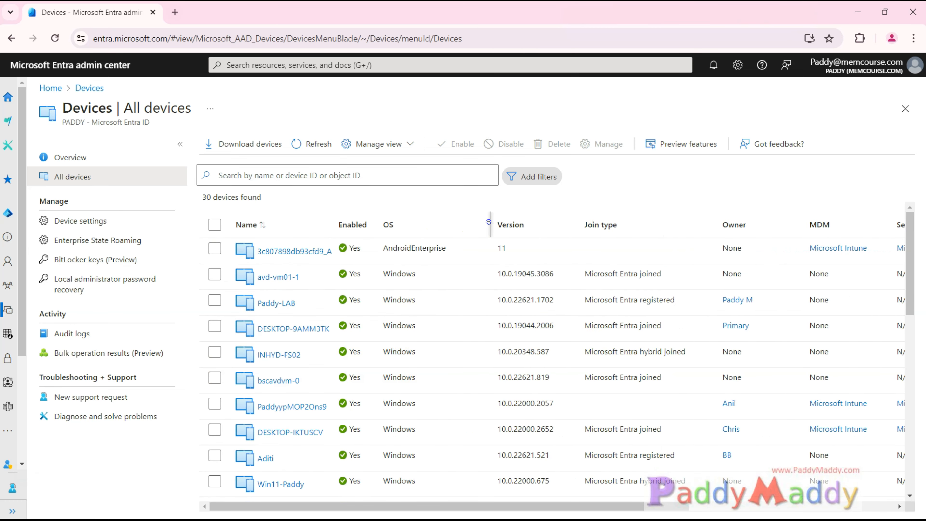
pyautogui.scroll(-5, 419, 394)
pyautogui.scroll(-3, 419, 394)
pyautogui.scroll(10, 474, 383)
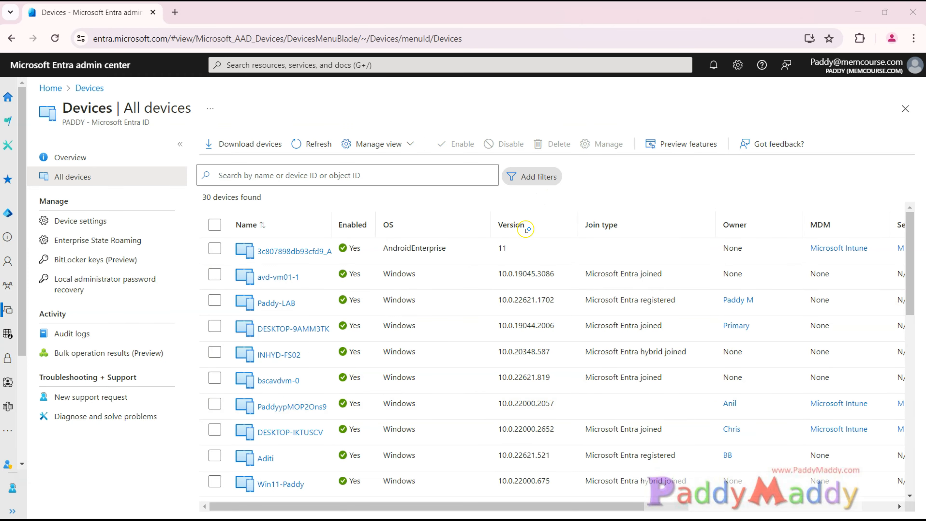
pyautogui.moveTo(530, 507)
pyautogui.mouseDown()
pyautogui.moveTo(720, 504)
pyautogui.moveTo(529, 505)
pyautogui.mouseUp()
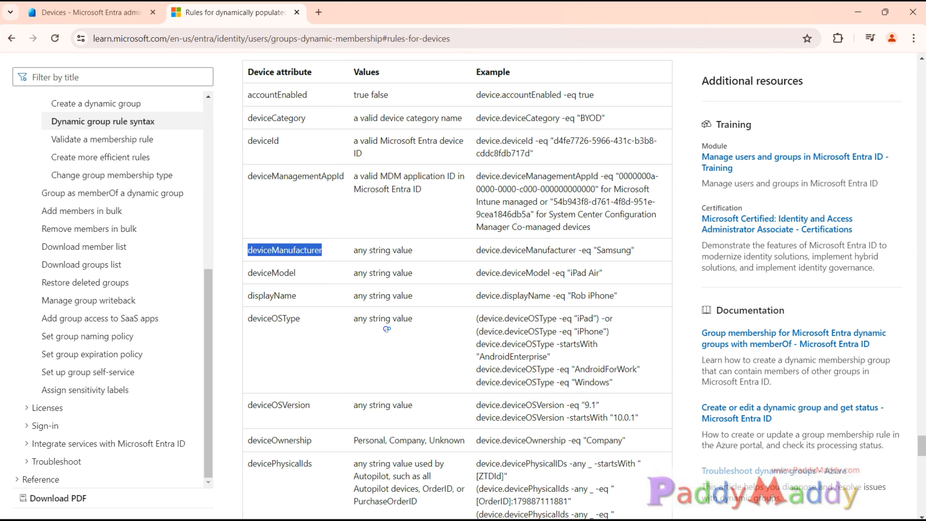
# Examine the rules-for-devices section and its device attributes table in the dynamic membership rules article, enlarging the page to 110%
pyautogui.scroll(5, 387, 327)
pyautogui.moveTo(274, 257); pyautogui.dragTo(434, 255)
pyautogui.click(409, 267)
pyautogui.hotkey('ctrl', '+')
pyautogui.scroll(-10, 449, 391)
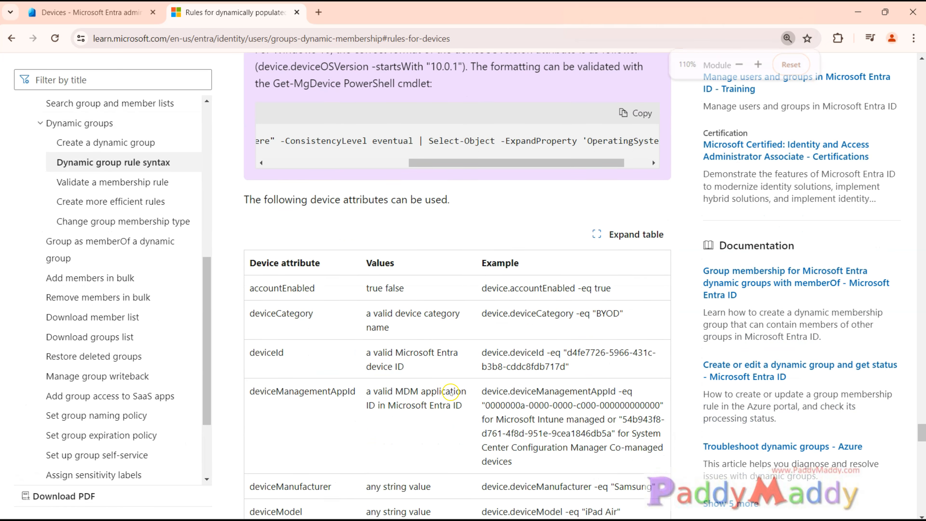
pyautogui.scroll(-2, 422, 313)
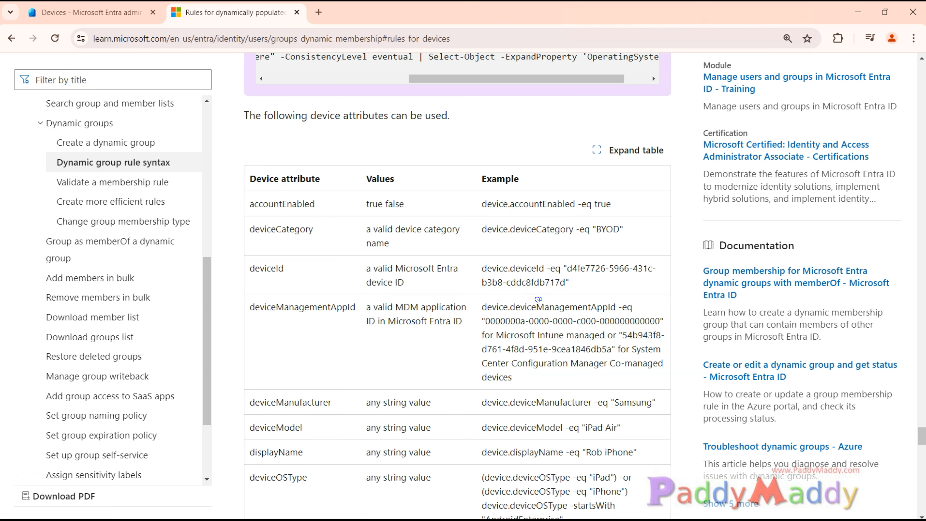
# Examine the example rules for the deviceCategory, deviceManufacturer and deviceModel attributes
pyautogui.moveTo(481, 229); pyautogui.dragTo(627, 228)
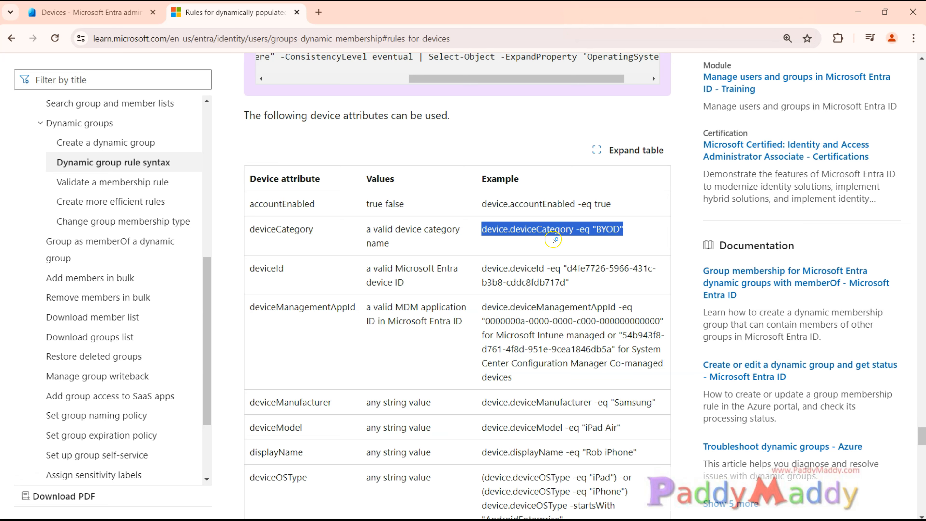
pyautogui.scroll(-1, 555, 239)
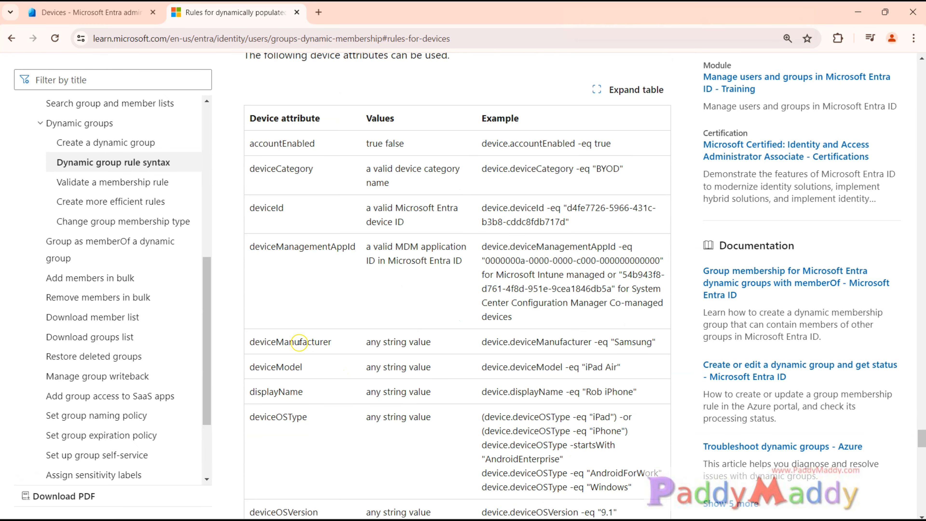
pyautogui.doubleClick(299, 342)
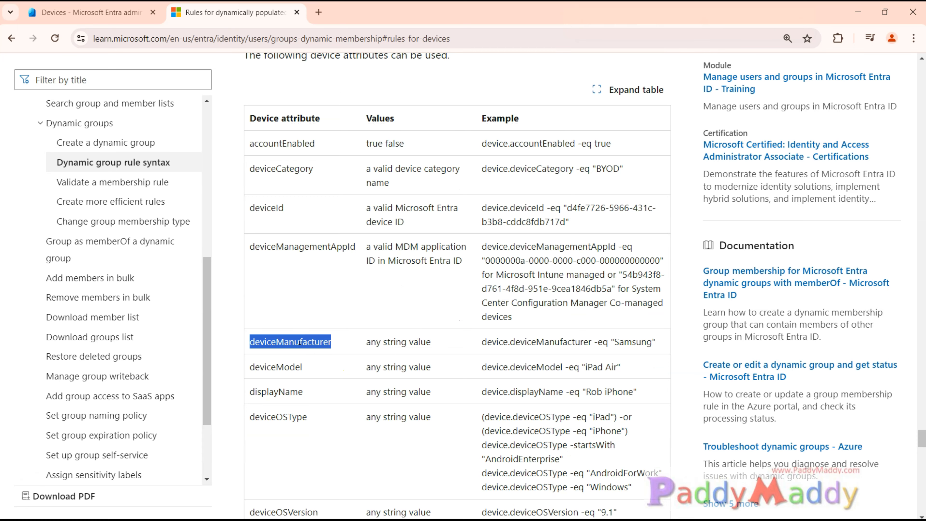
pyautogui.moveTo(484, 342); pyautogui.dragTo(653, 344)
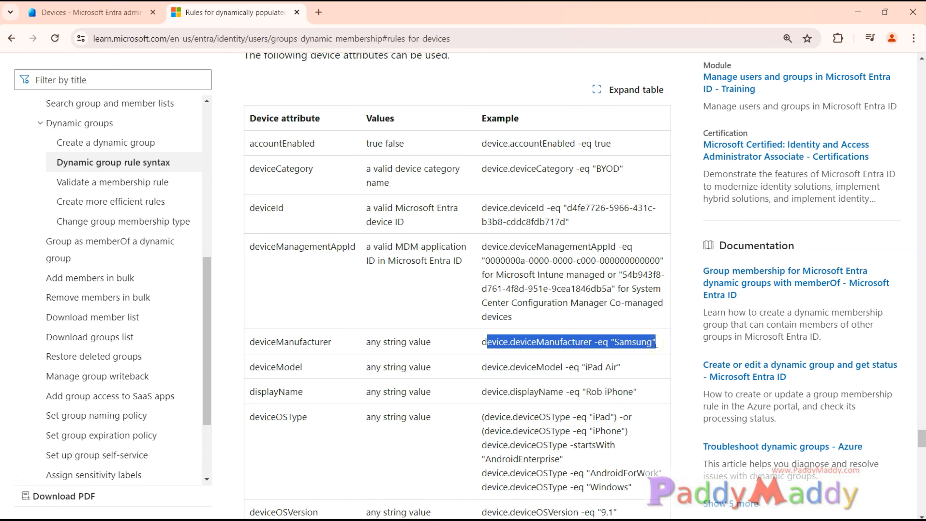
pyautogui.doubleClick(635, 343)
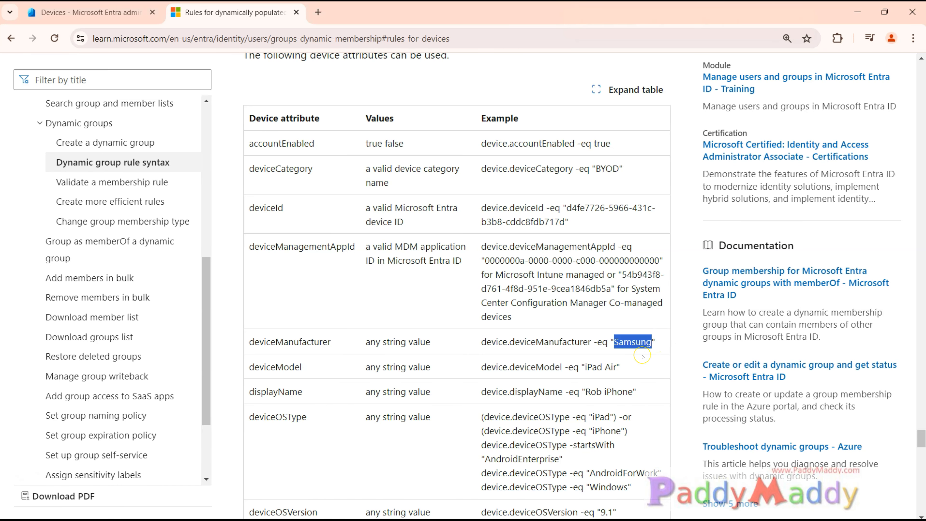
pyautogui.doubleClick(633, 344)
pyautogui.moveTo(487, 342); pyautogui.dragTo(654, 341)
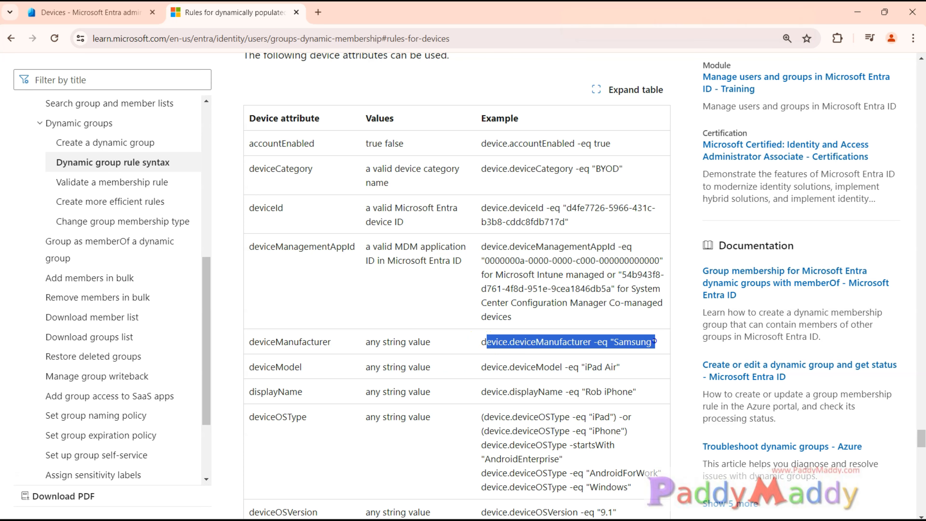
pyautogui.moveTo(496, 367); pyautogui.dragTo(609, 369)
pyautogui.click(617, 413)
# Examine the deviceOSType example rules and the attributes listed below them in the table
pyautogui.scroll(-2, 500, 373)
pyautogui.scroll(-1, 499, 373)
pyautogui.moveTo(284, 296); pyautogui.dragTo(561, 367)
pyautogui.click(567, 383)
pyautogui.scroll(-5, 557, 372)
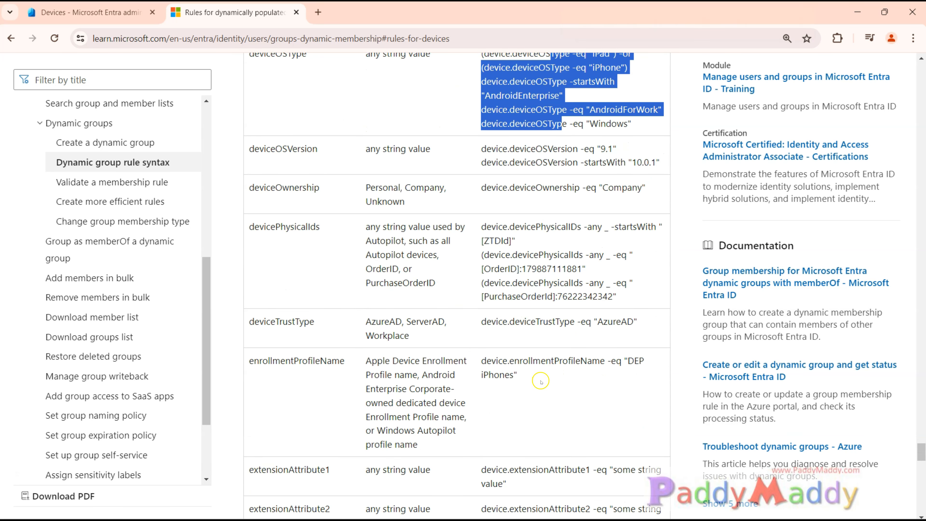
pyautogui.scroll(-3, 547, 374)
pyautogui.scroll(5, 536, 365)
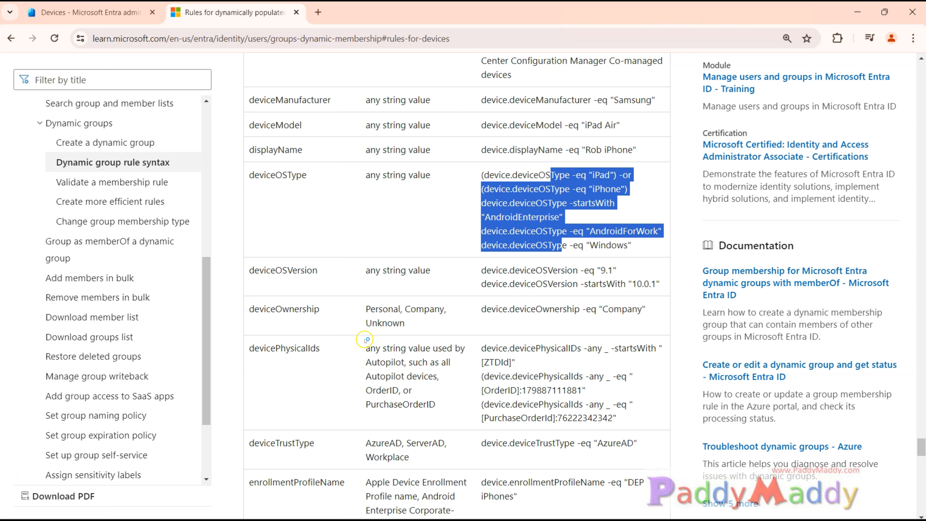
pyautogui.click(492, 370)
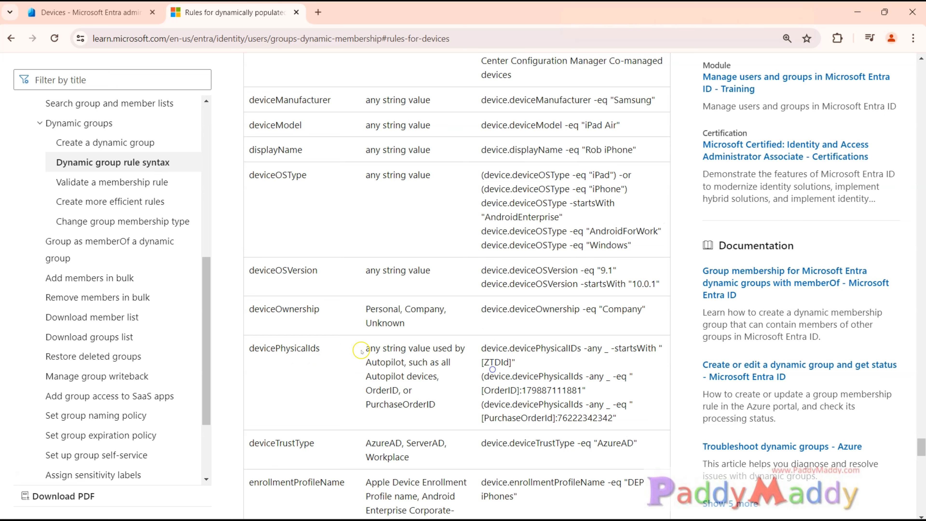
# Enlarge the article and highlight the deviceOwnership example rule that matches "Company" devices
pyautogui.doubleClick(286, 308)
pyautogui.hotkey('ctrl', '+')
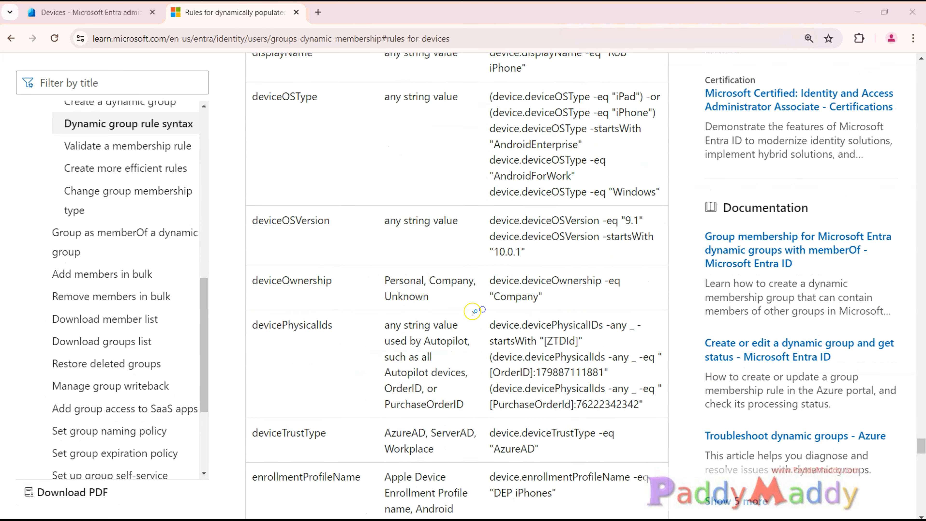
pyautogui.doubleClick(536, 401)
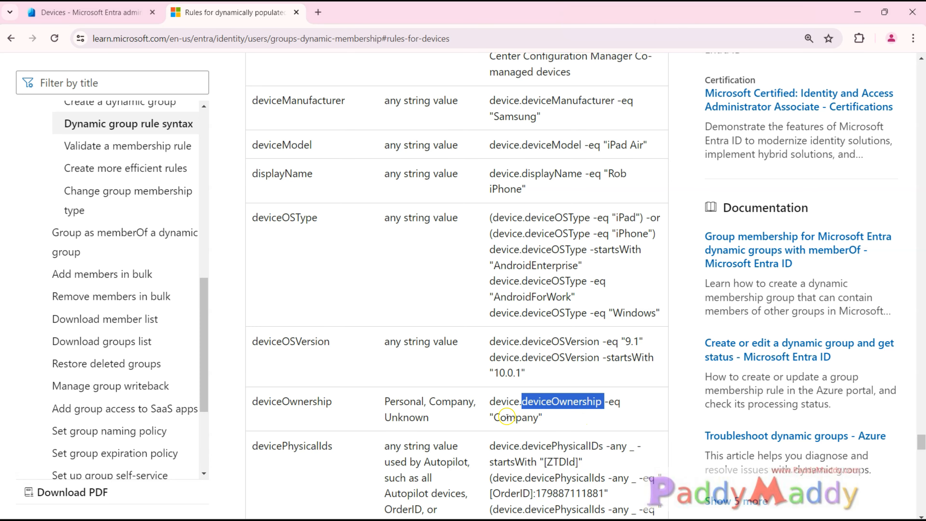
pyautogui.moveTo(495, 416); pyautogui.dragTo(531, 420)
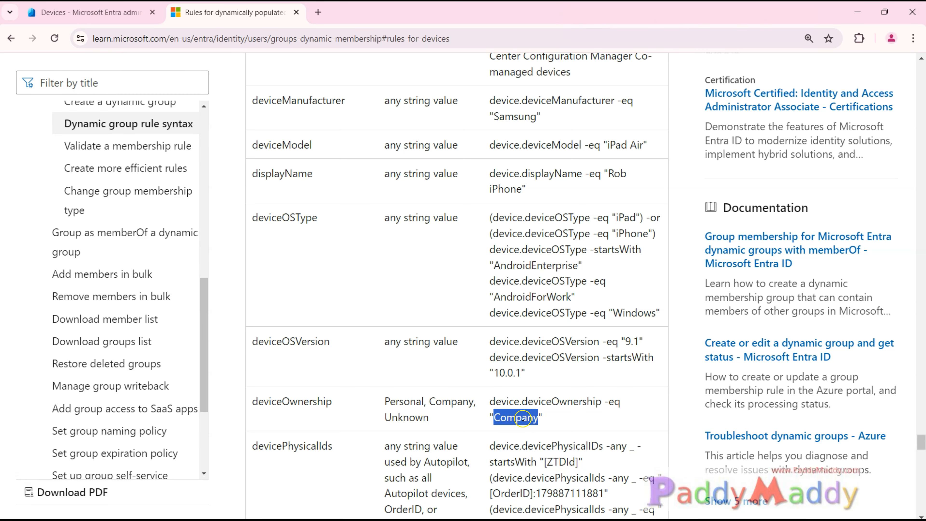
pyautogui.moveTo(575, 423); pyautogui.dragTo(496, 402)
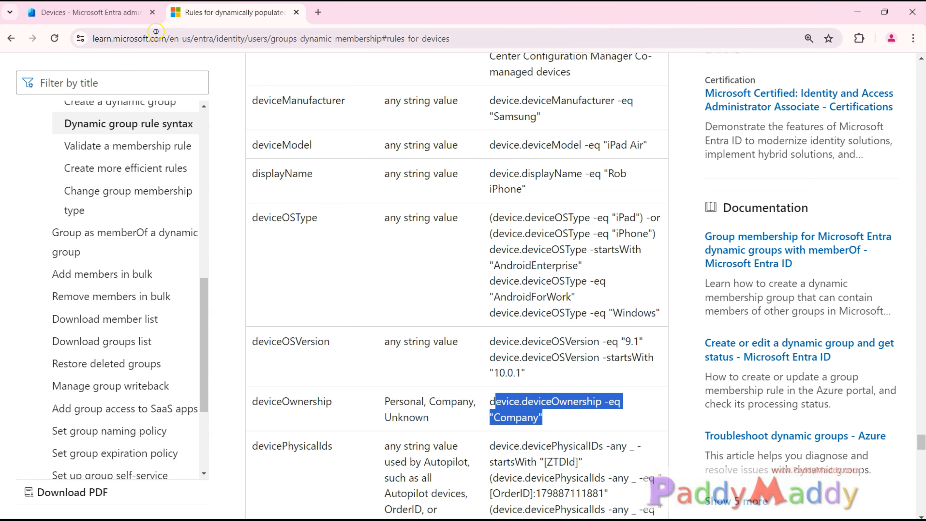
# Switch back to the Microsoft Entra admin center and review the operating systems, join types and owners of the devices
pyautogui.click(110, 12)
pyautogui.scroll(-3, 730, 310)
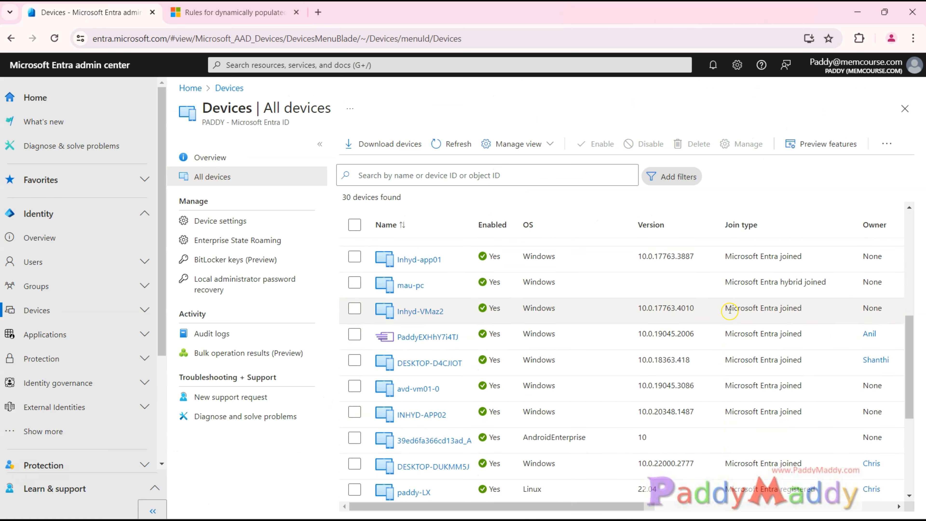
pyautogui.scroll(-5, 557, 412)
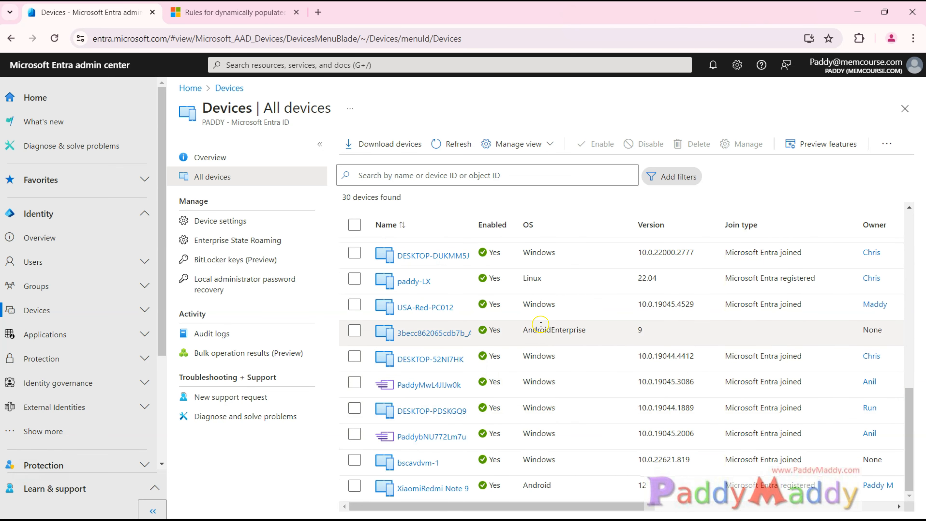
pyautogui.scroll(-5, 575, 428)
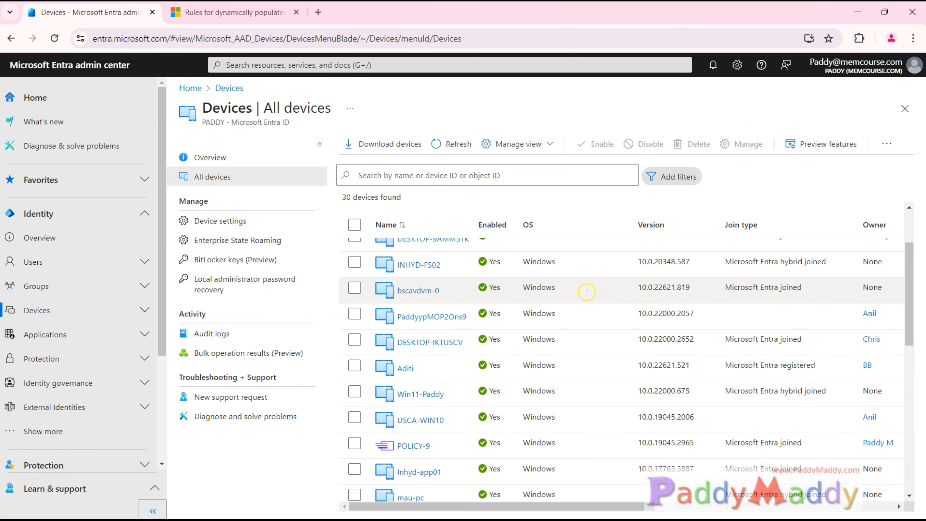
pyautogui.scroll(3, 587, 298)
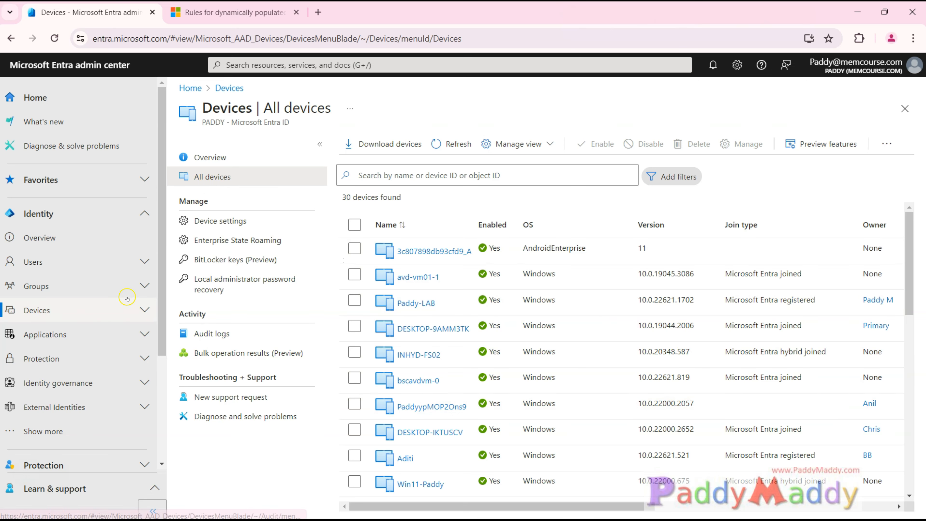
# Start a new security group from the all groups page and name it "All Company Owned Devices"
pyautogui.click(38, 292)
pyautogui.click(25, 318)
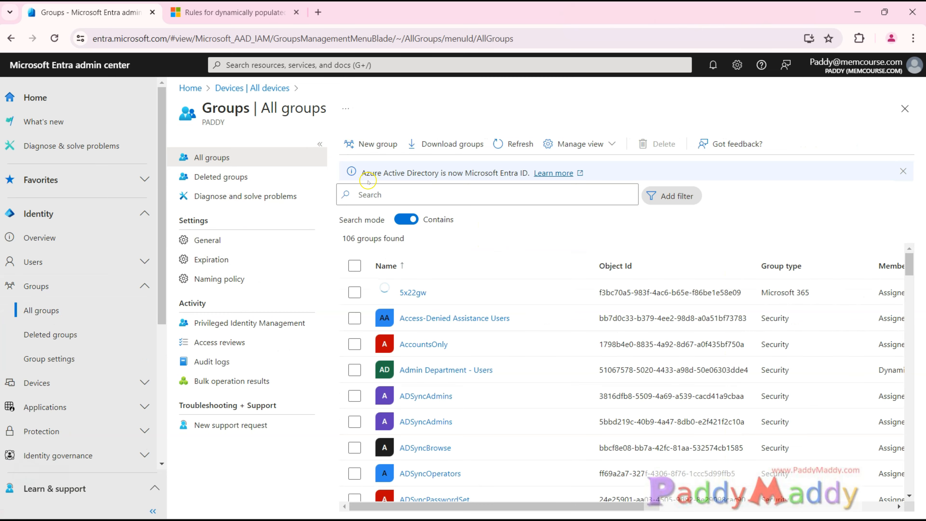
pyautogui.click(371, 144)
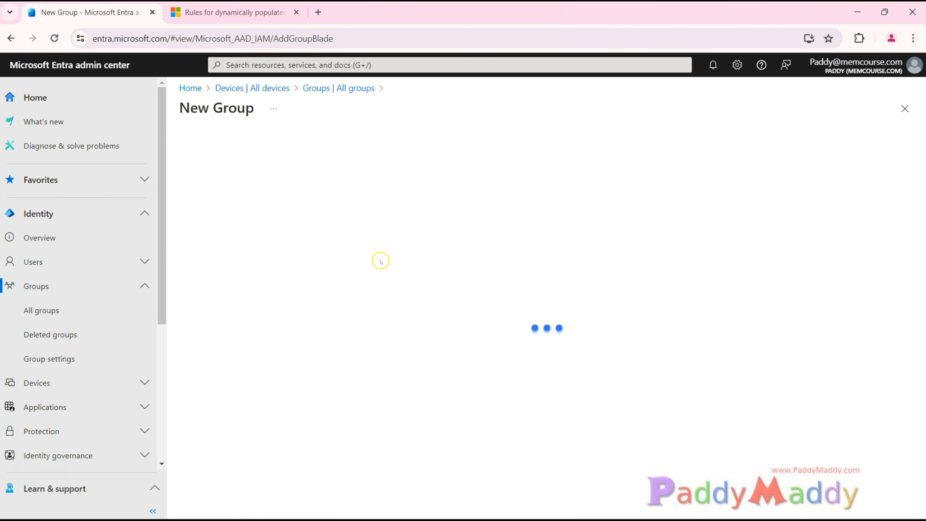
pyautogui.hotkey('ctrl', '+')
pyautogui.click(387, 244)
pyautogui.write('All Company Owned Devices')
pyautogui.click(337, 199)
pyautogui.click(337, 199)
pyautogui.click(355, 243)
pyautogui.hotkey('ctrl', 'a')
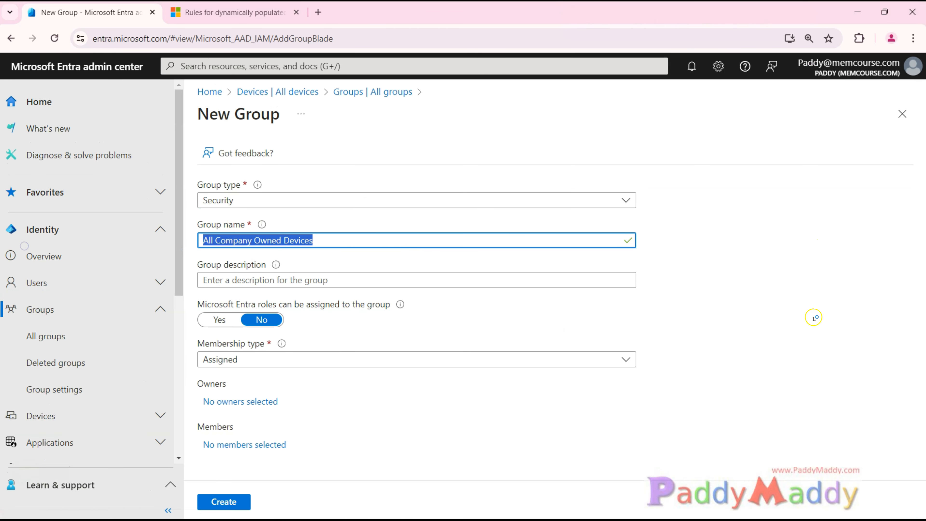
# Set the new group's membership type to Dynamic Device, leaving the description empty
pyautogui.click(252, 280)
pyautogui.click(436, 447)
pyautogui.click(269, 358)
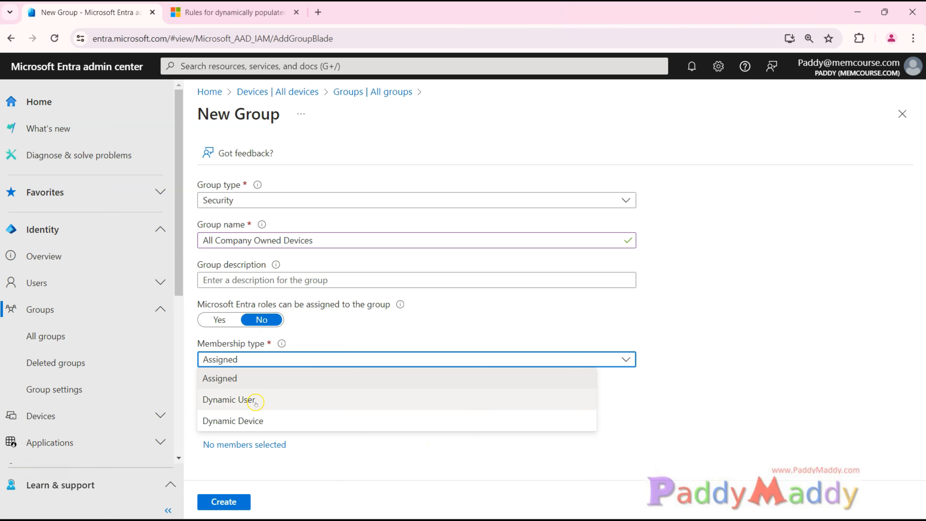
pyautogui.click(270, 421)
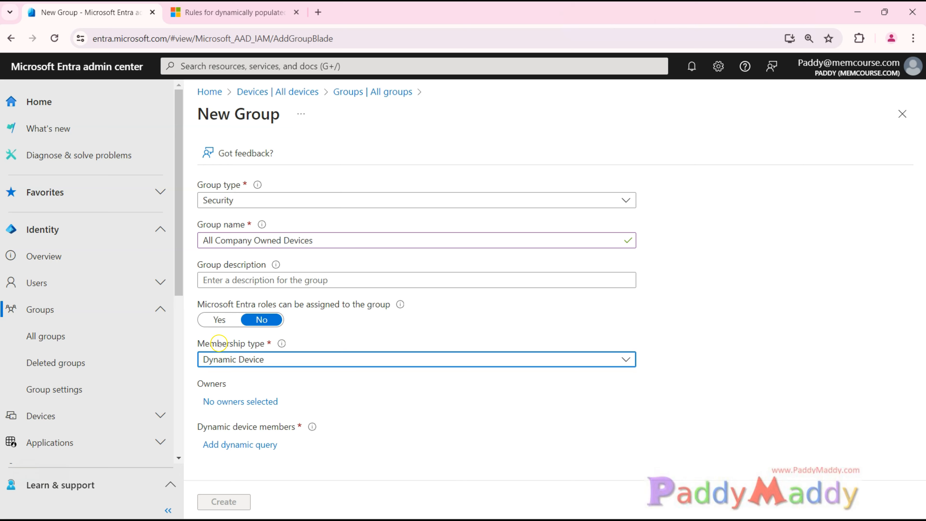
pyautogui.moveTo(218, 343); pyautogui.dragTo(281, 343)
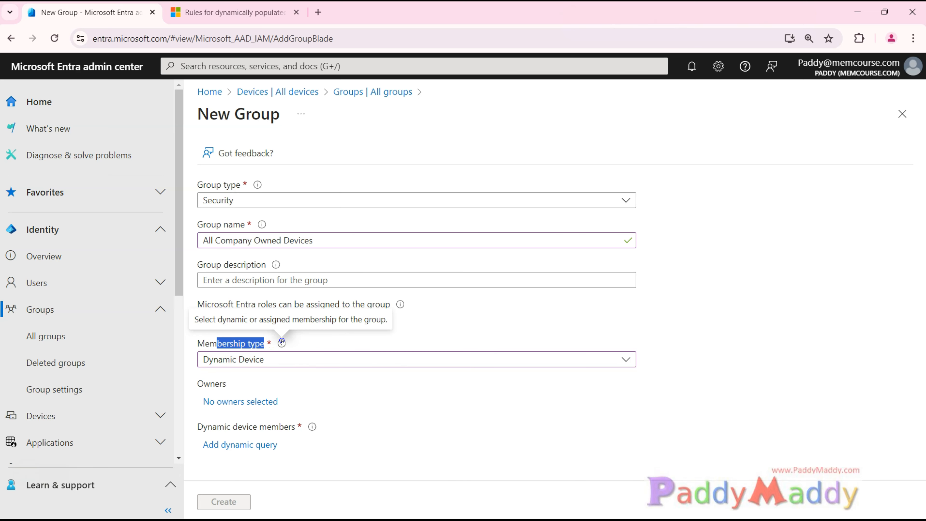
# Start a dynamic query for the new group and check the deviceOwnership property in the Microsoft Learn rules article
pyautogui.click(224, 445)
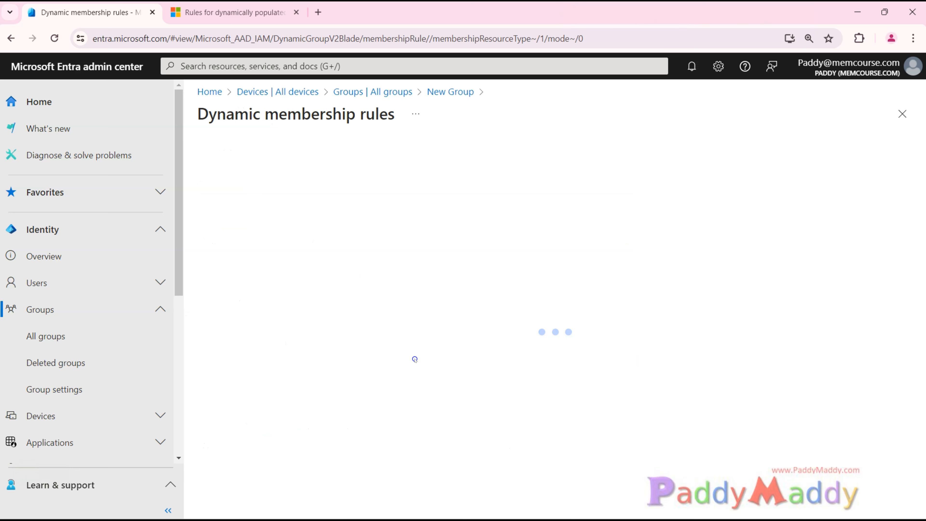
pyautogui.click(381, 264)
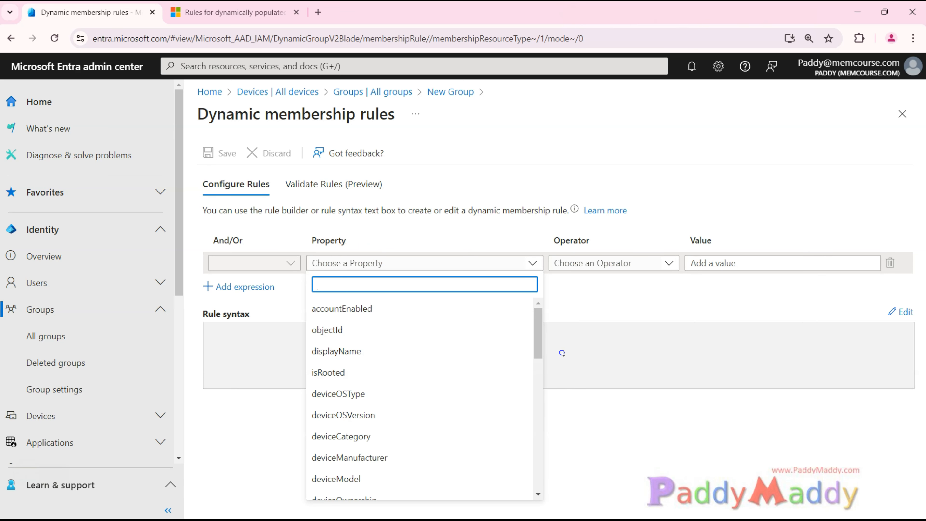
pyautogui.click(244, 11)
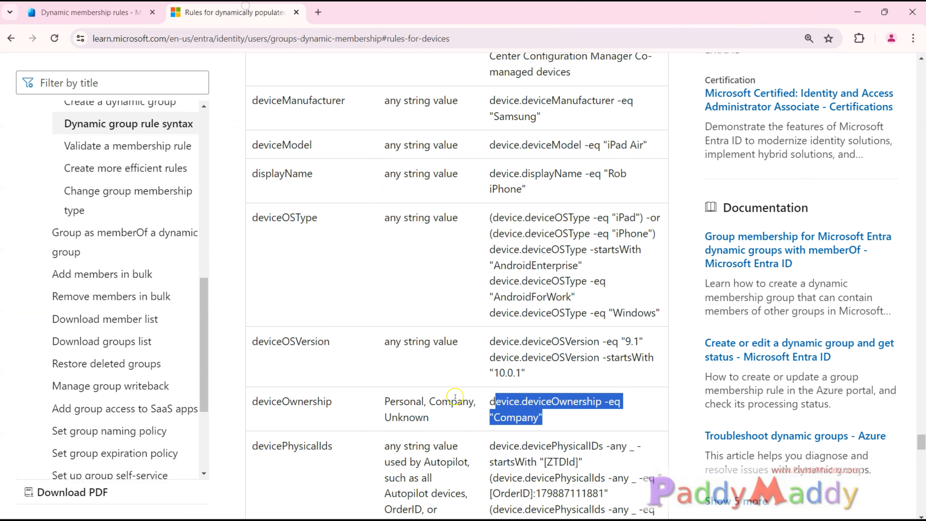
pyautogui.doubleClick(291, 401)
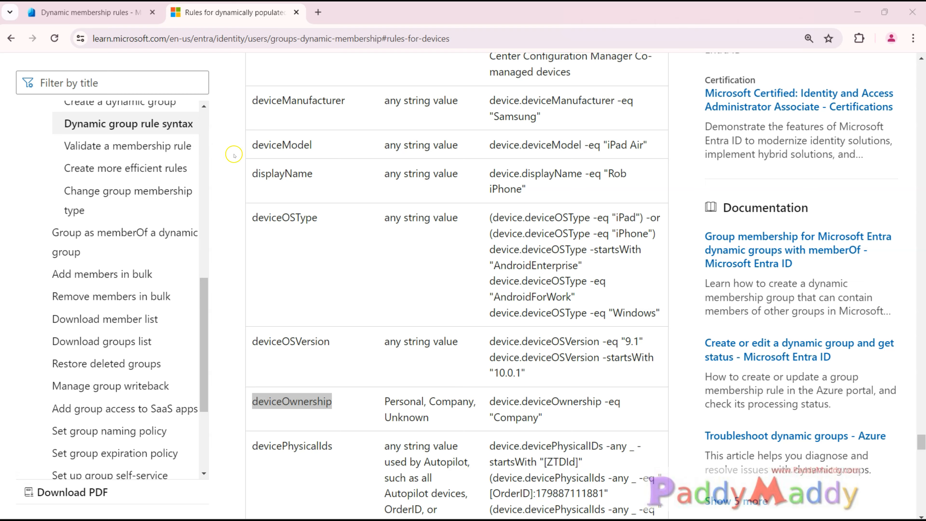
pyautogui.click(98, 6)
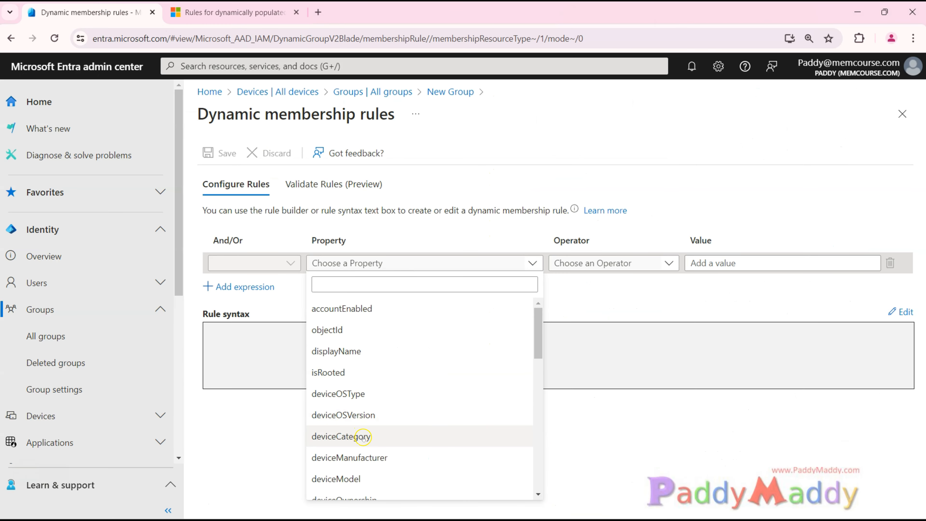
# Build the membership rule expression as deviceOwnership Equals Company
pyautogui.scroll(-2, 369, 451)
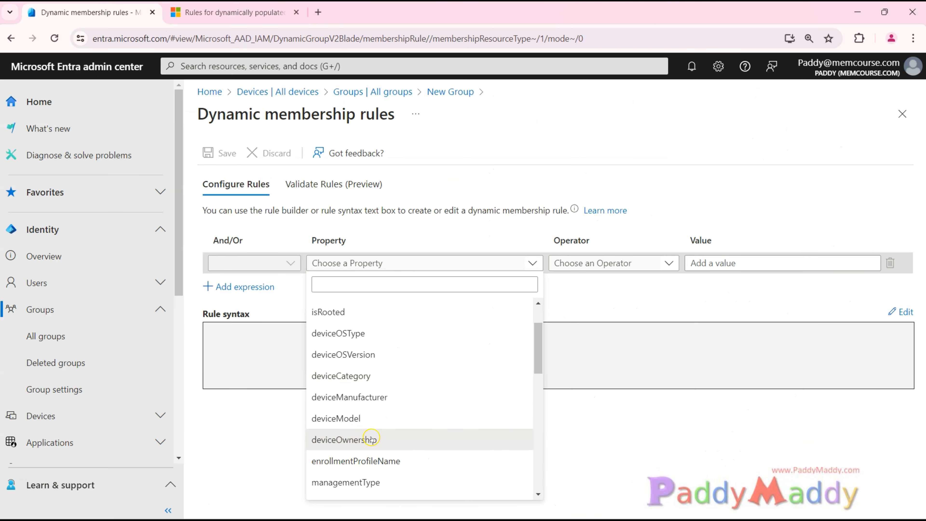
pyautogui.click(371, 439)
pyautogui.click(612, 263)
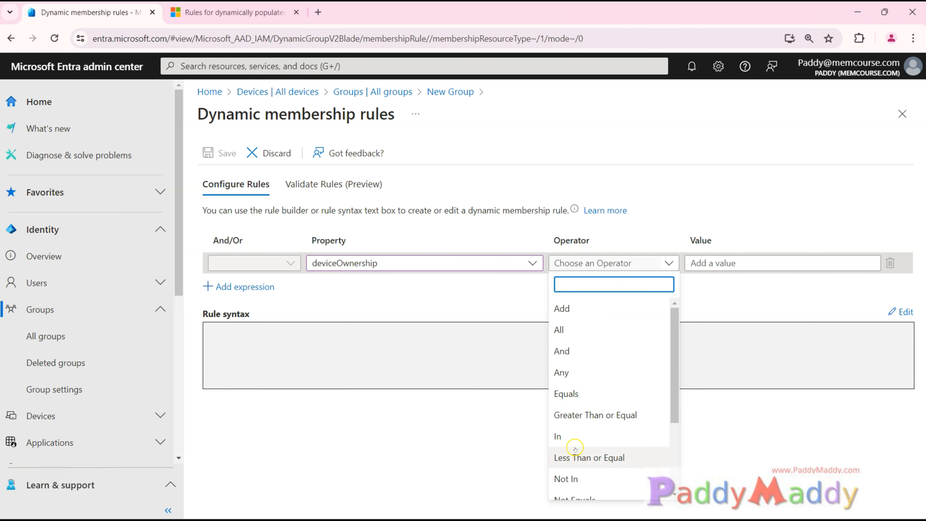
pyautogui.click(564, 394)
pyautogui.click(711, 263)
pyautogui.write('Company')
pyautogui.click(724, 390)
# Check the generated rule syntax, then save the rule and create the company-owned devices group
pyautogui.moveTo(444, 344); pyautogui.dragTo(215, 156)
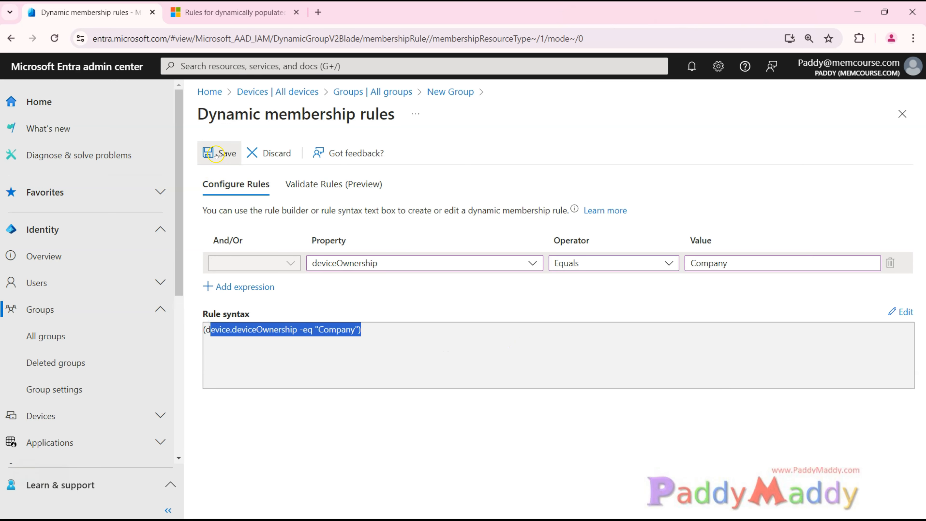
pyautogui.click(216, 154)
pyautogui.click(248, 508)
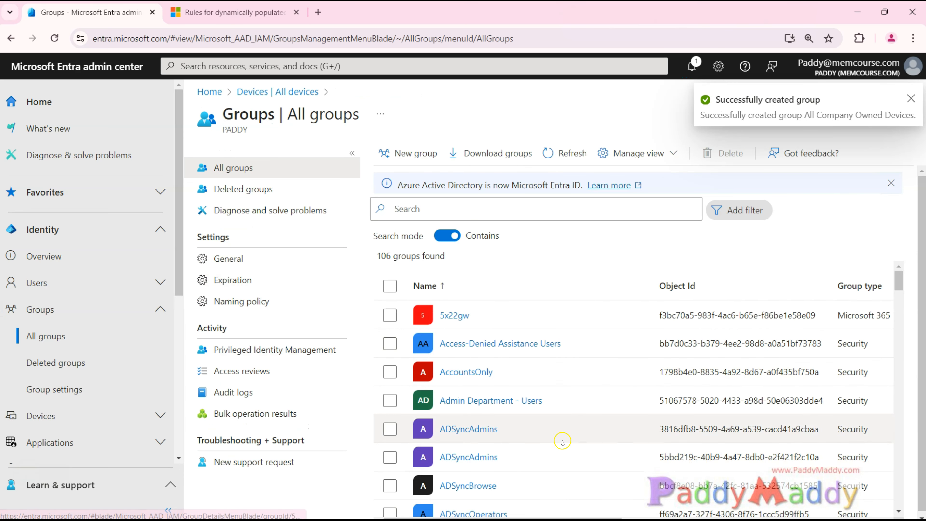
# Start another security group named "BYOD Devices" with Dynamic Device as its membership type
pyautogui.click(402, 153)
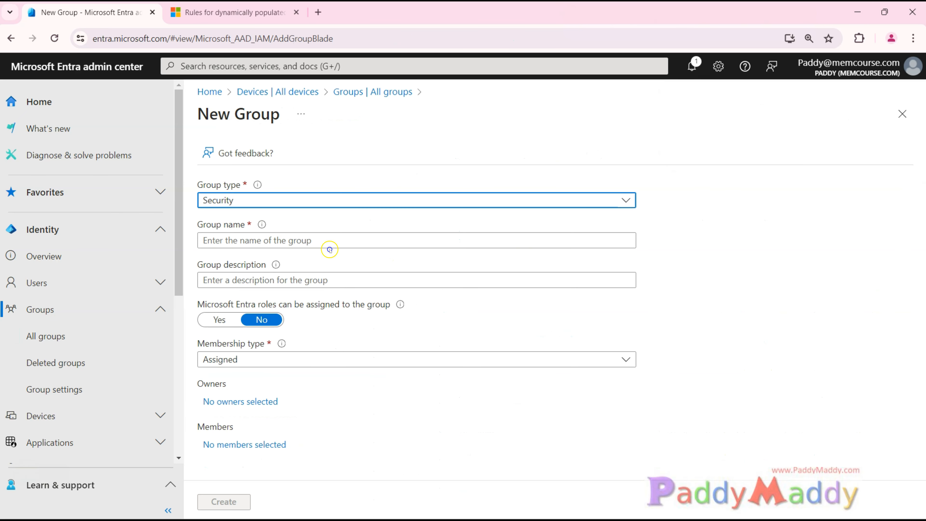
pyautogui.click(252, 244)
pyautogui.write('BYOD Devci')
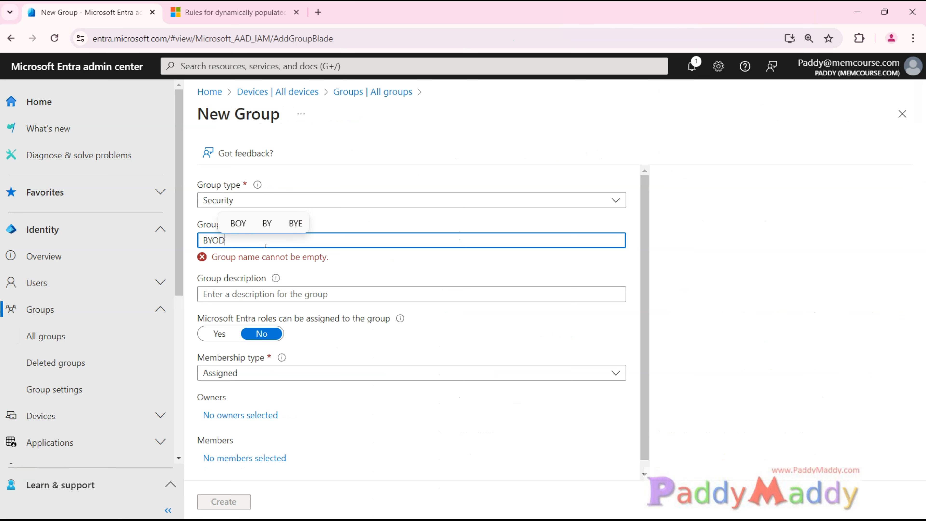
pyautogui.press('BackSpace')
pyautogui.press('BackSpace')
pyautogui.write('ices')
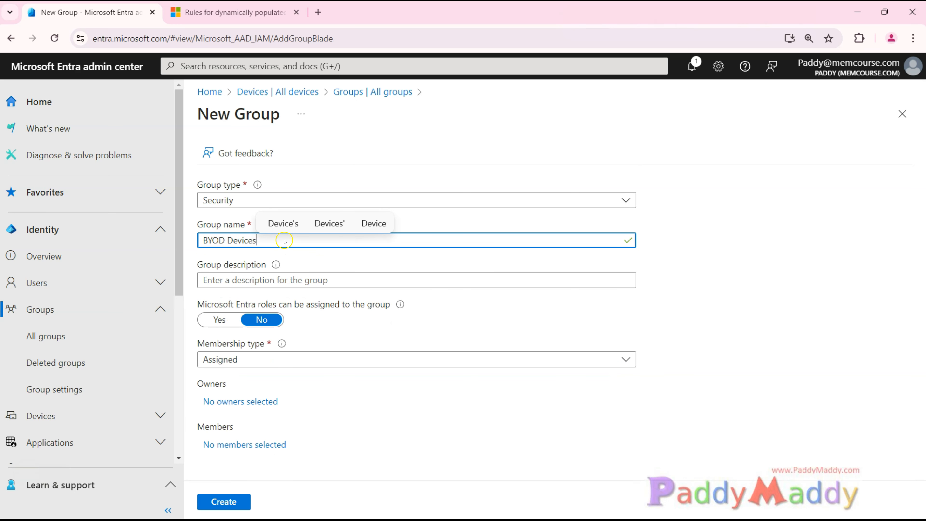
pyautogui.click(241, 361)
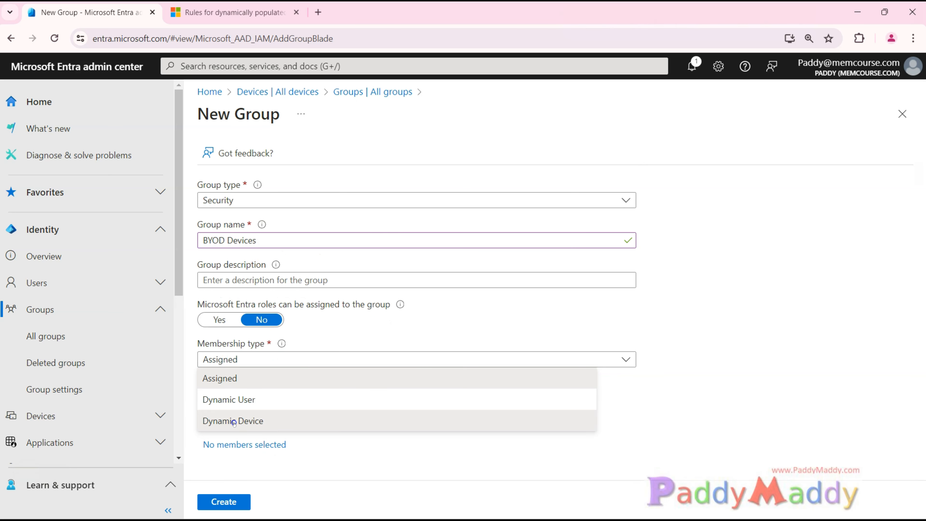
pyautogui.click(234, 421)
# Add a dynamic query to the BYOD group with the expression deviceOwnership Not Equals Company
pyautogui.click(258, 444)
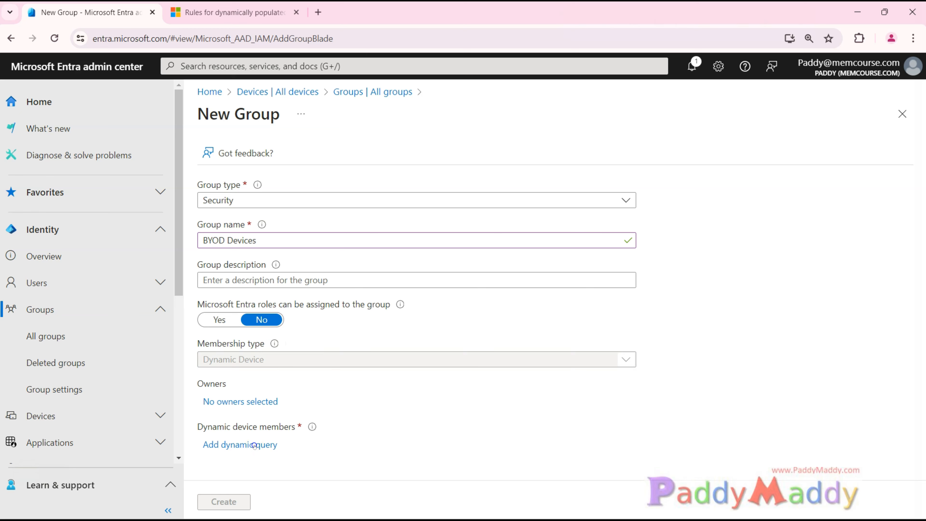
pyautogui.click(343, 280)
pyautogui.click(355, 263)
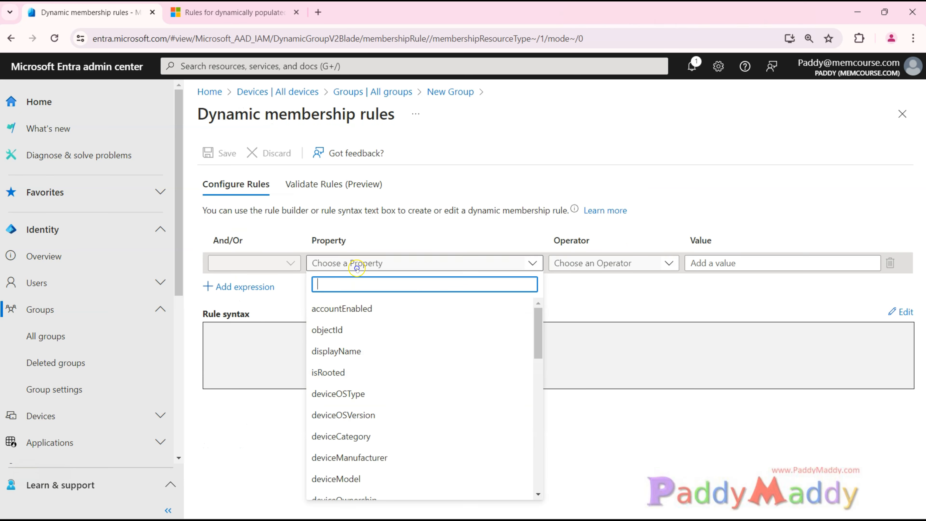
pyautogui.scroll(-2, 368, 483)
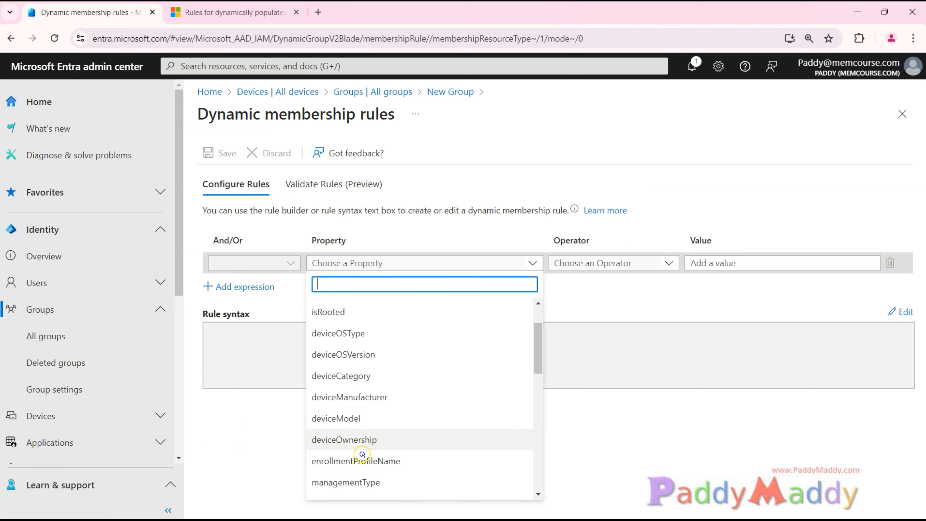
pyautogui.click(362, 441)
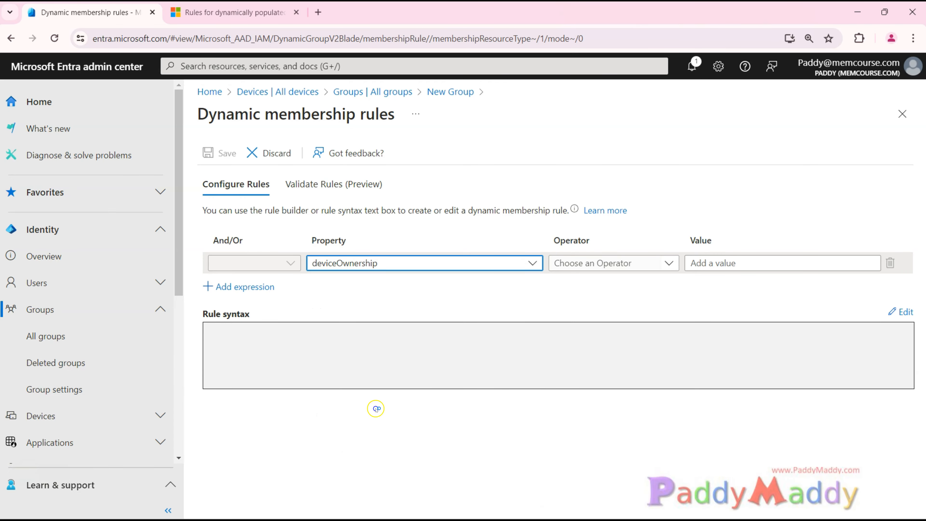
pyautogui.click(591, 263)
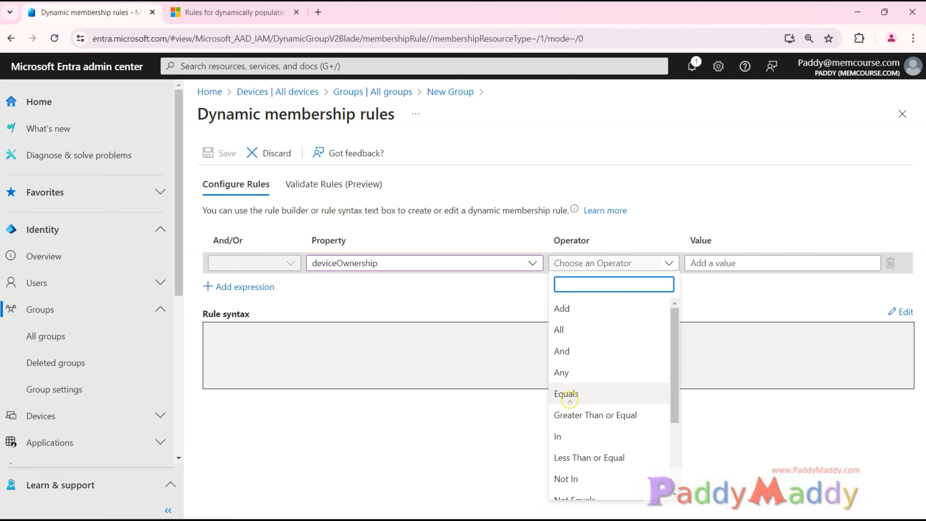
pyautogui.scroll(-2, 586, 461)
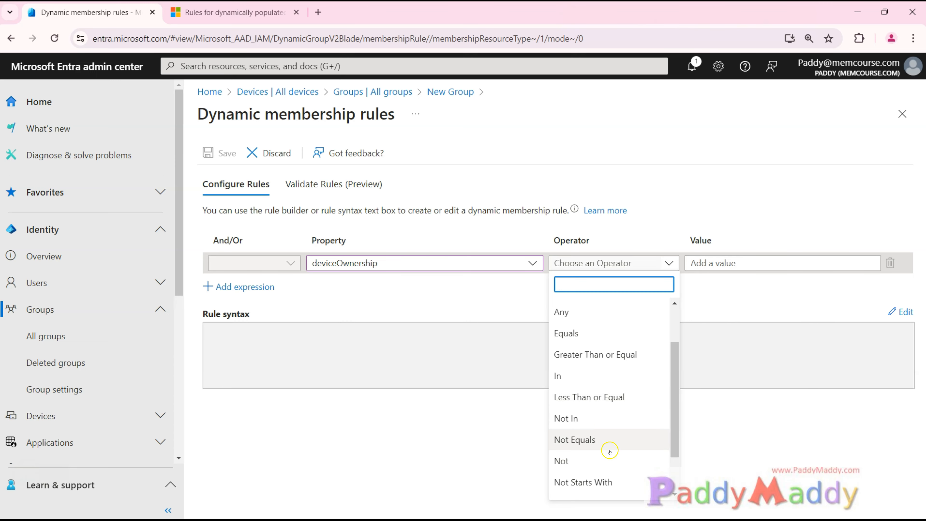
pyautogui.click(609, 440)
pyautogui.click(702, 255)
pyautogui.write('Company')
pyautogui.click(660, 354)
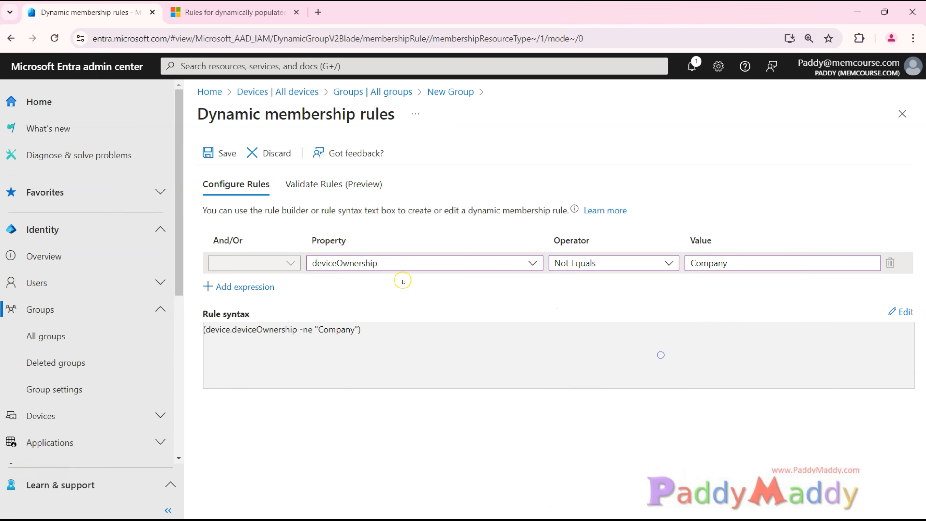
# Save the membership rule and create the "BYOD Devices" group
pyautogui.doubleClick(718, 269)
pyautogui.click(656, 356)
pyautogui.click(220, 153)
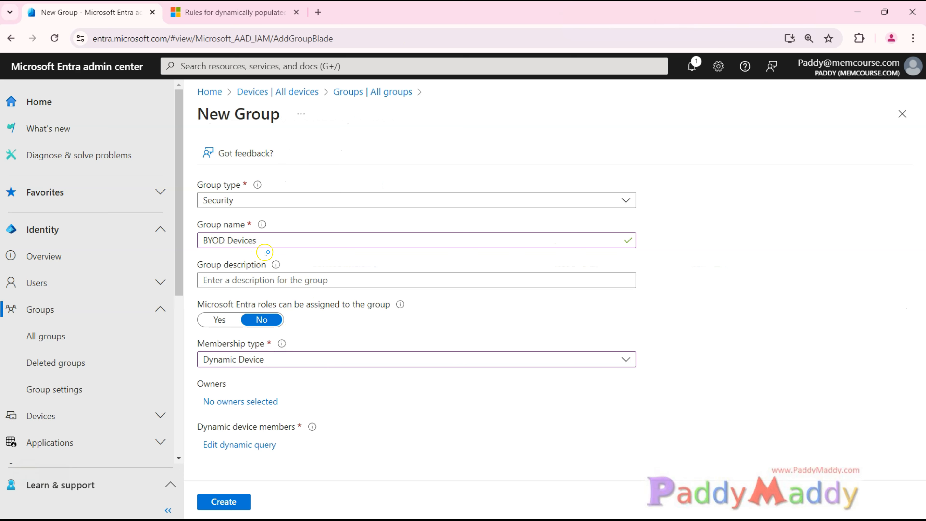
pyautogui.tripleClick(256, 241)
pyautogui.click(224, 502)
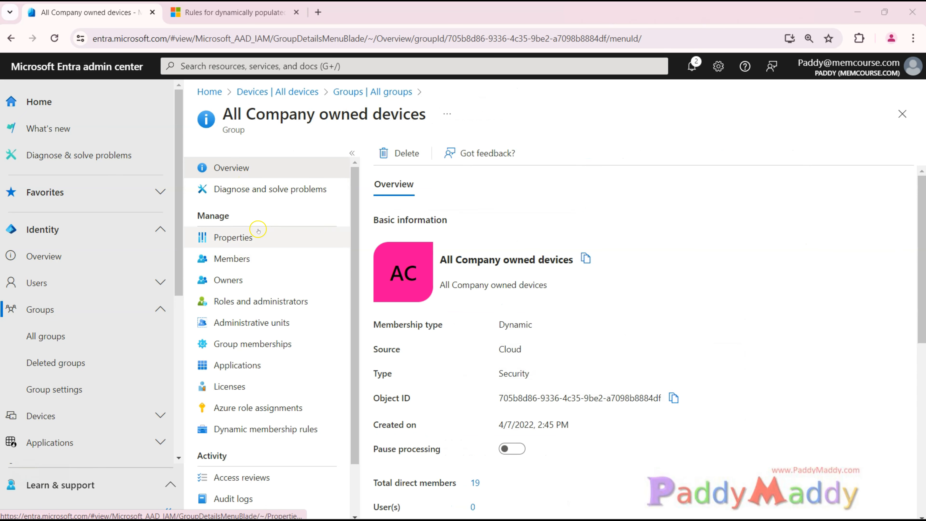
# Review the member devices of the existing "All Company owned devices" group
pyautogui.moveTo(457, 260); pyautogui.dragTo(557, 269)
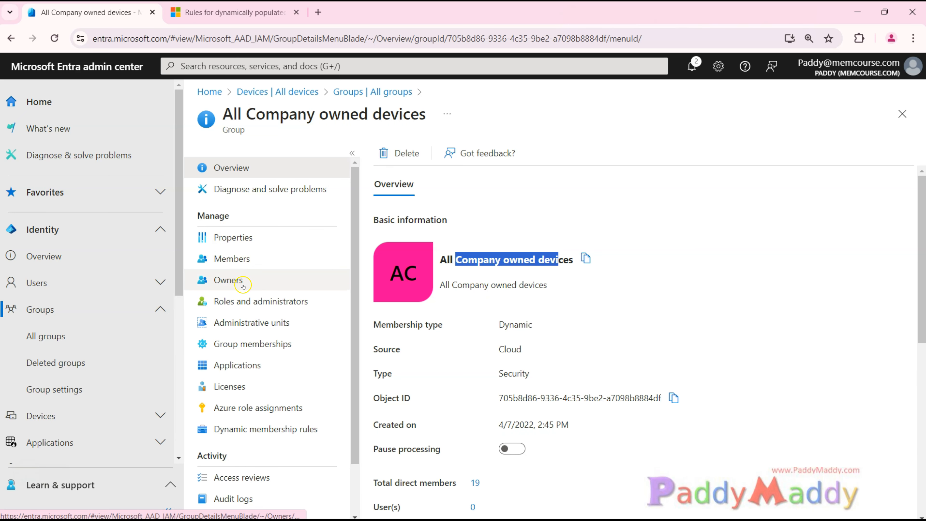
pyautogui.click(275, 262)
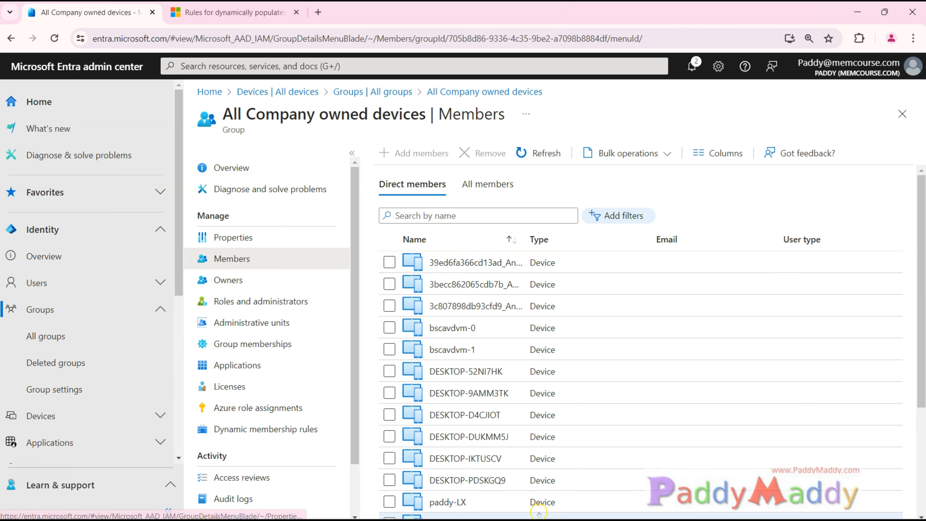
pyautogui.scroll(-3, 549, 389)
pyautogui.scroll(4, 524, 395)
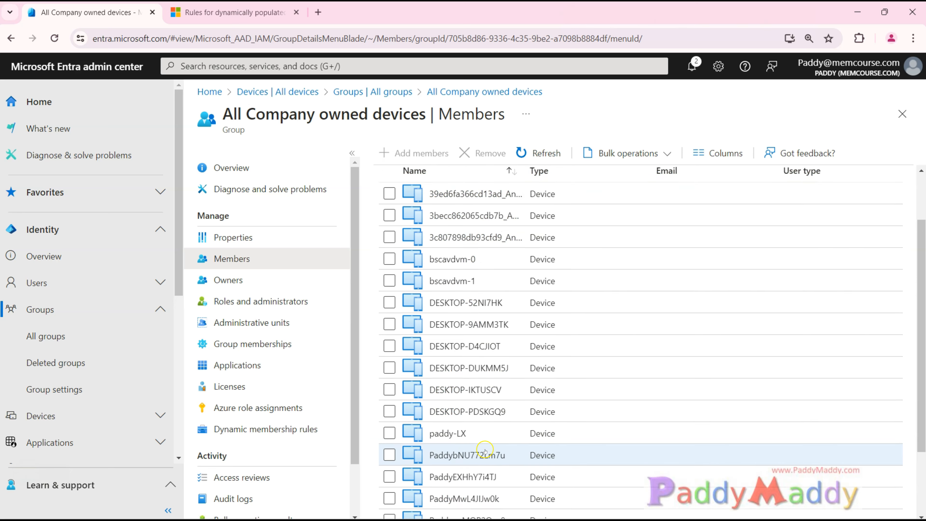
pyautogui.moveTo(233, 116); pyautogui.dragTo(394, 114)
# Examine the dynamic membership rule and rule syntax of the "All Company owned devices" group
pyautogui.click(252, 430)
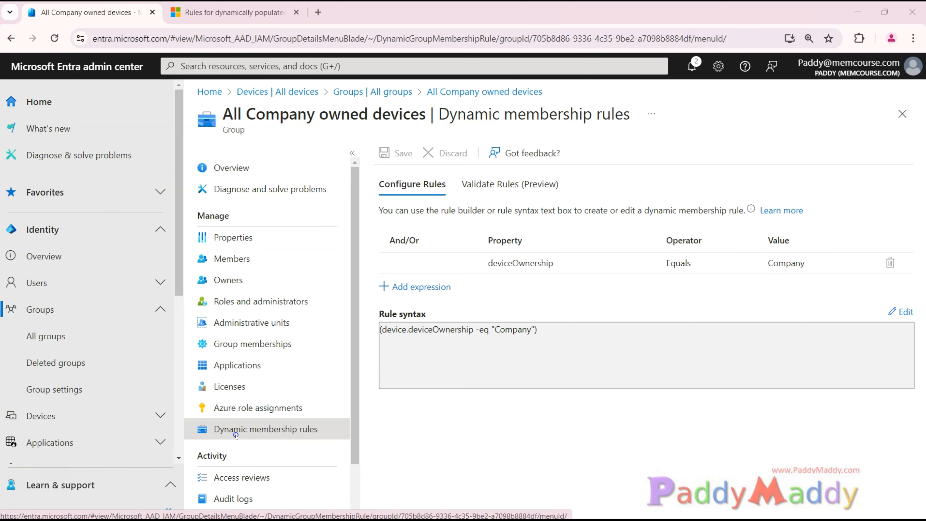
pyautogui.moveTo(550, 343); pyautogui.dragTo(403, 336)
pyautogui.click(546, 367)
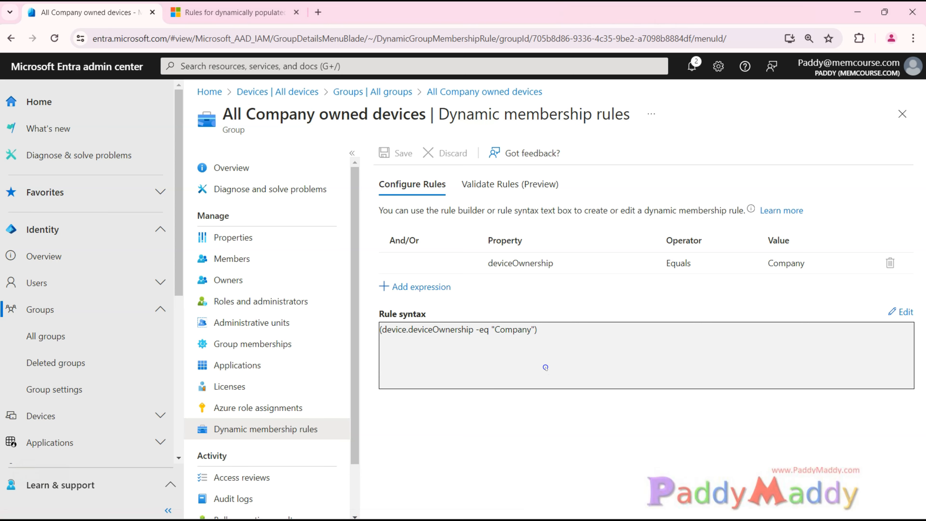
# Add a second expression row to the group's membership rule, joined to the first with And
pyautogui.click(424, 288)
pyautogui.click(423, 287)
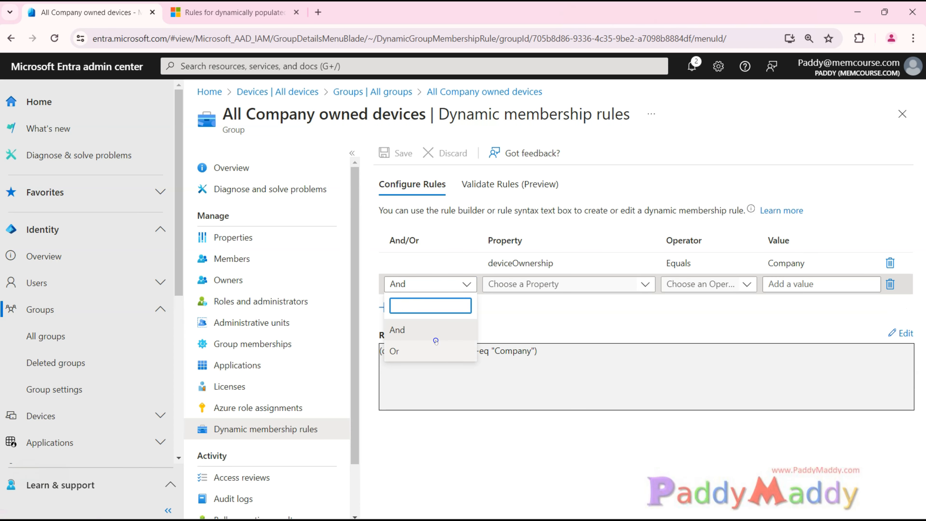
pyautogui.click(482, 376)
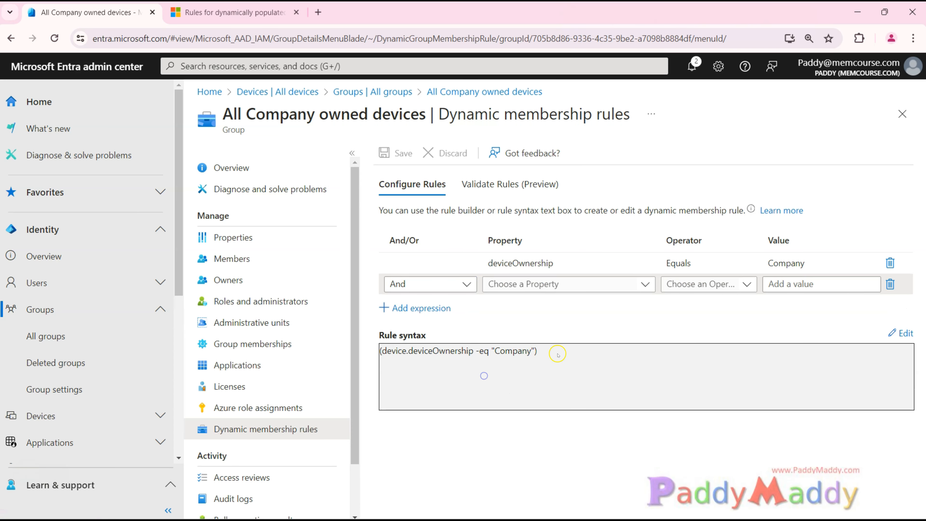
pyautogui.click(811, 266)
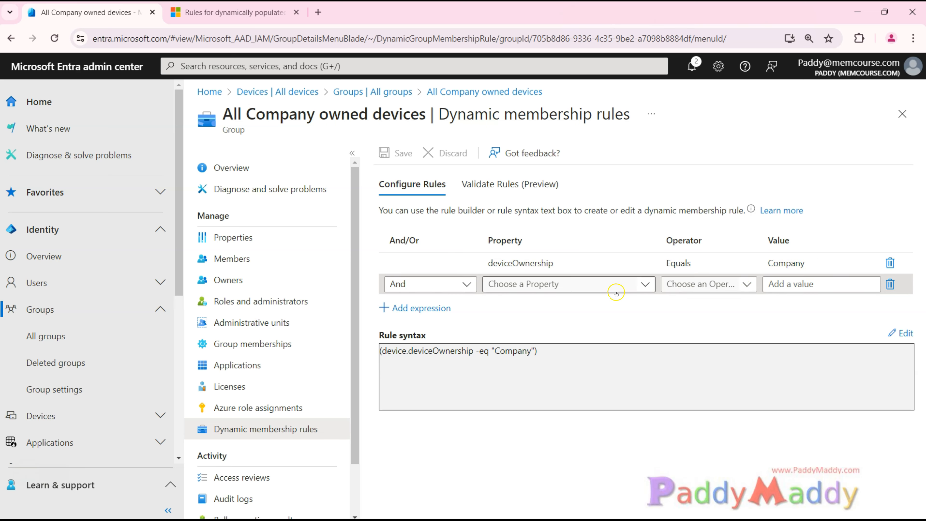
pyautogui.click(407, 284)
pyautogui.click(401, 349)
pyautogui.click(419, 287)
pyautogui.click(399, 324)
# Examine the device properties available for the second expression without choosing one
pyautogui.click(591, 282)
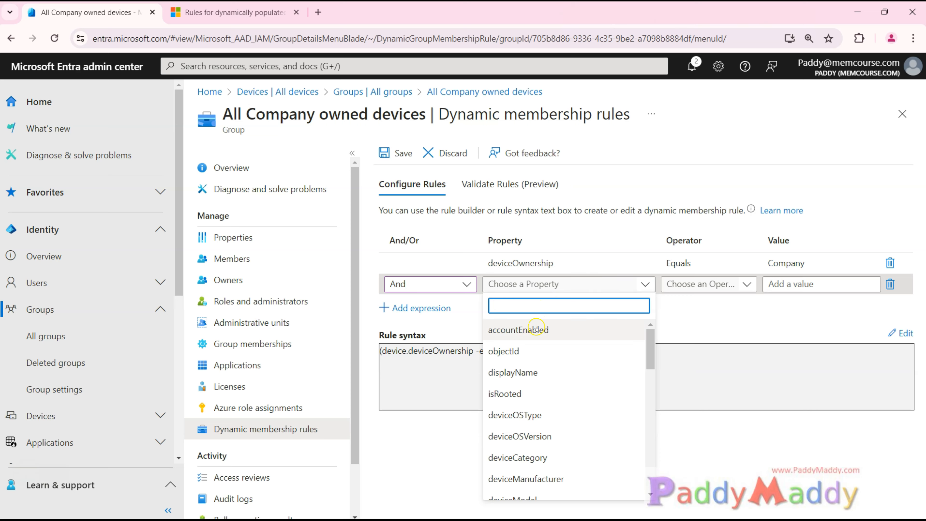
pyautogui.scroll(-2, 577, 419)
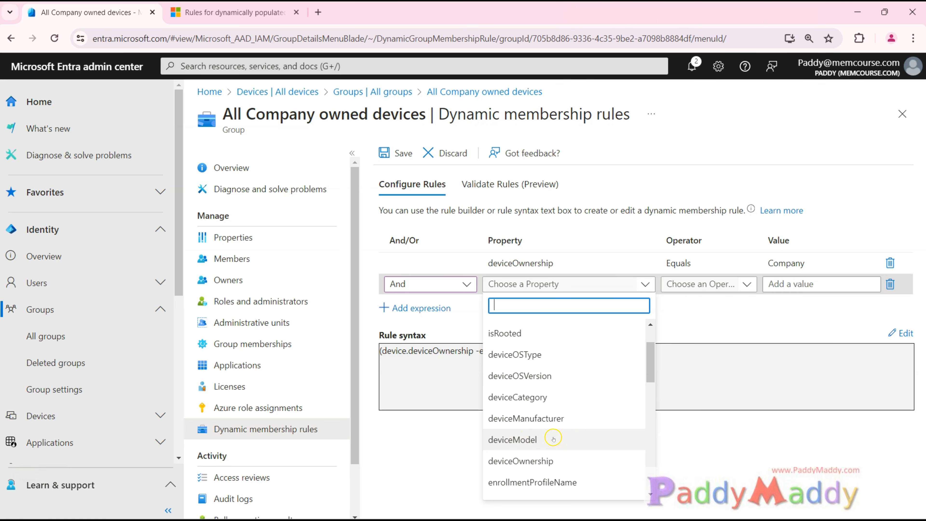
pyautogui.scroll(-2, 553, 439)
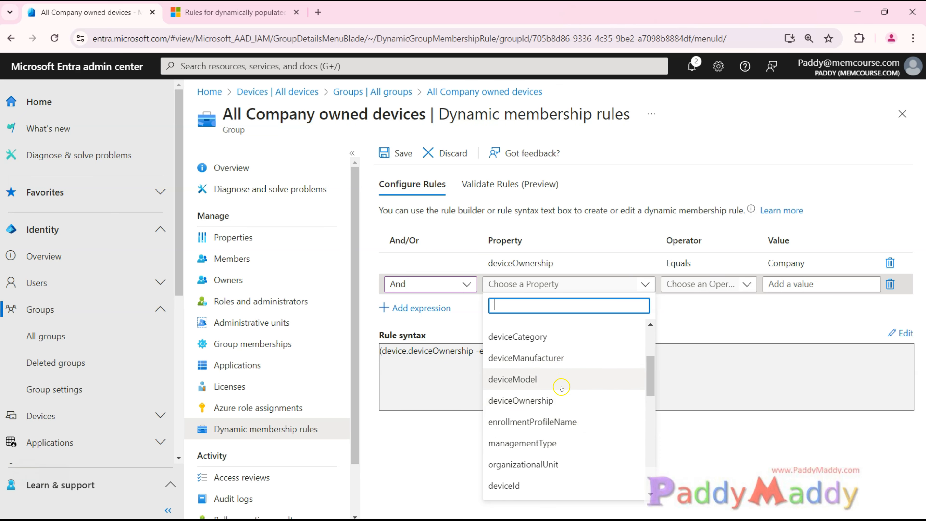
pyautogui.scroll(3, 557, 383)
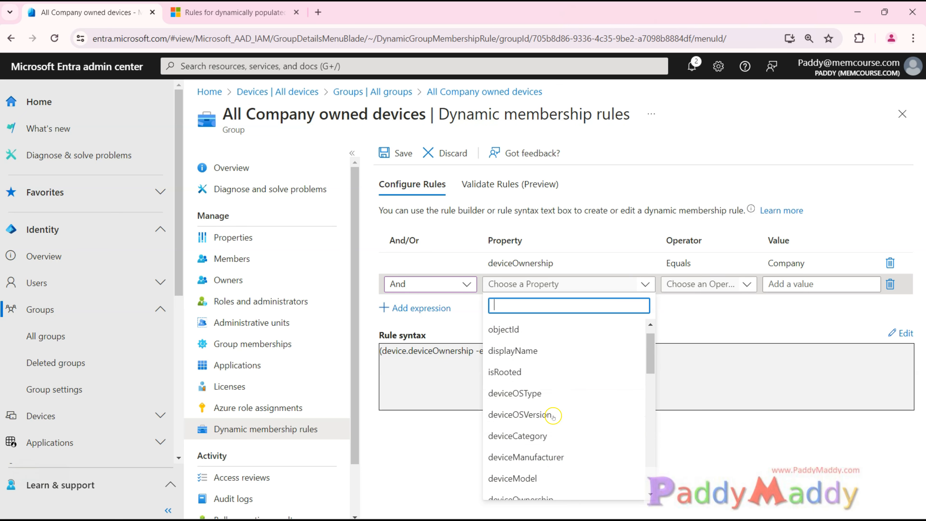
pyautogui.click(428, 392)
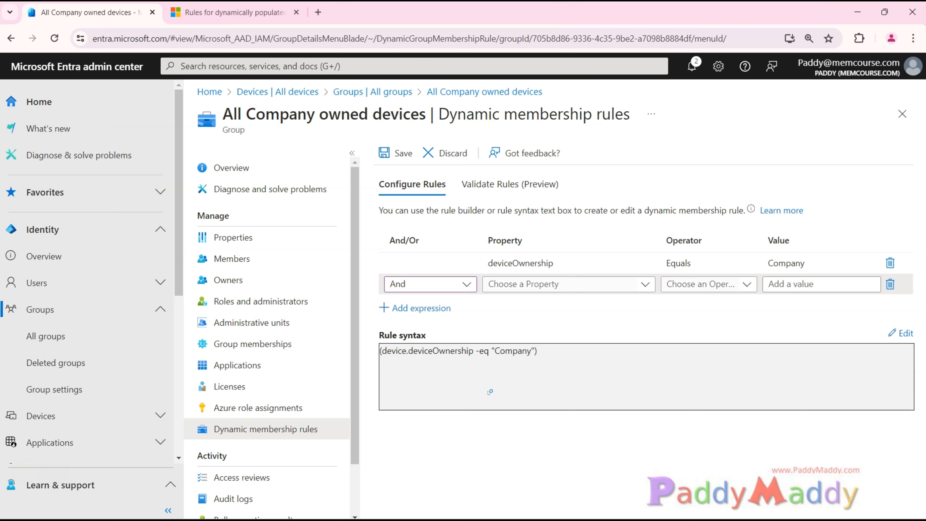
pyautogui.click(526, 392)
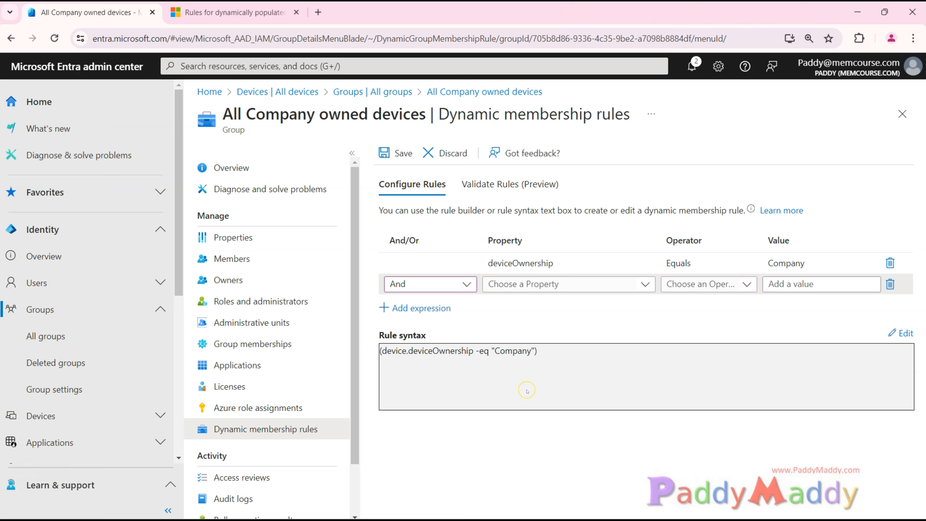